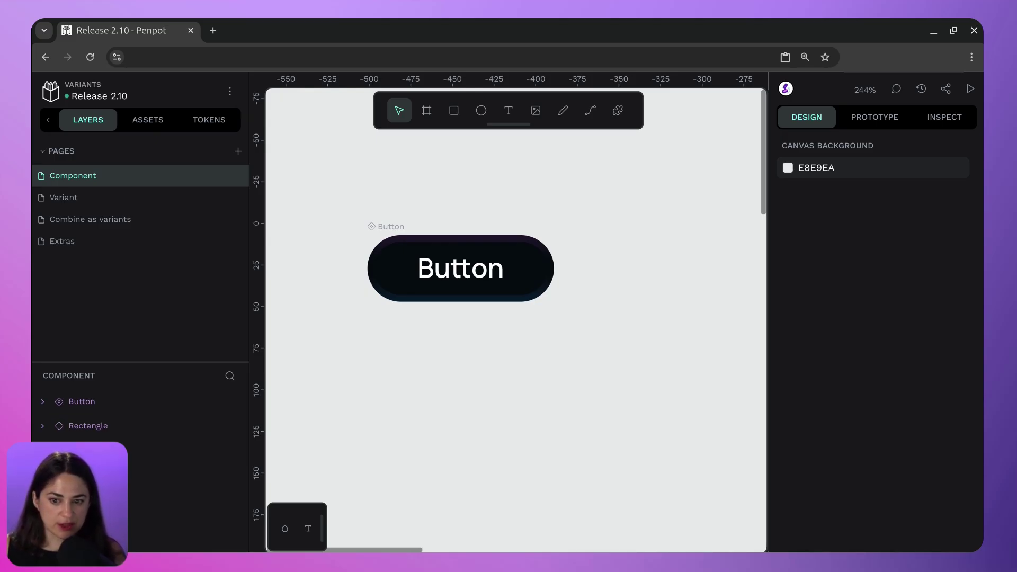
Duplicate the Button component below the original with an Alt-drag
click(401, 298)
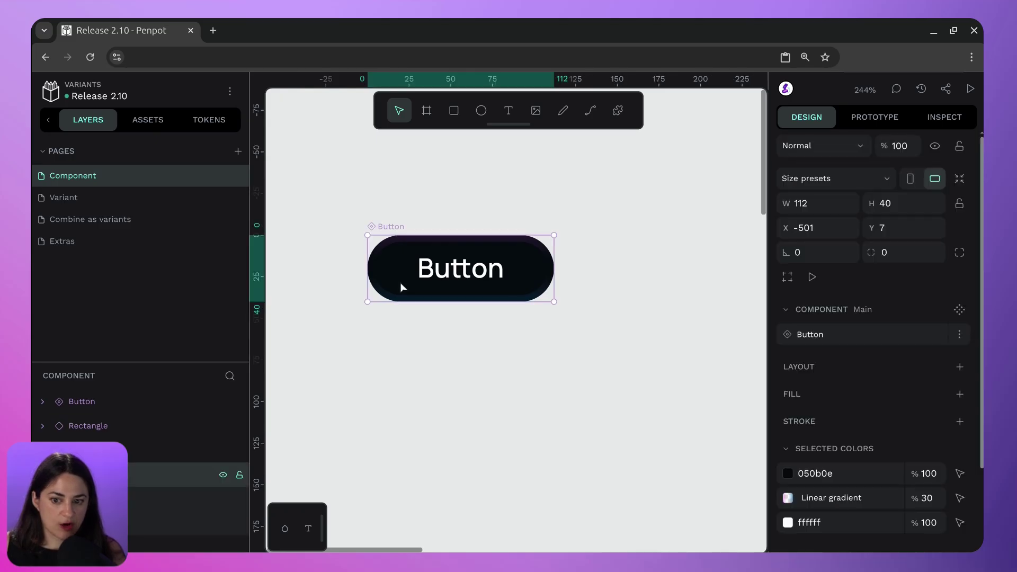
drag(395, 263, 392, 372)
click(418, 318)
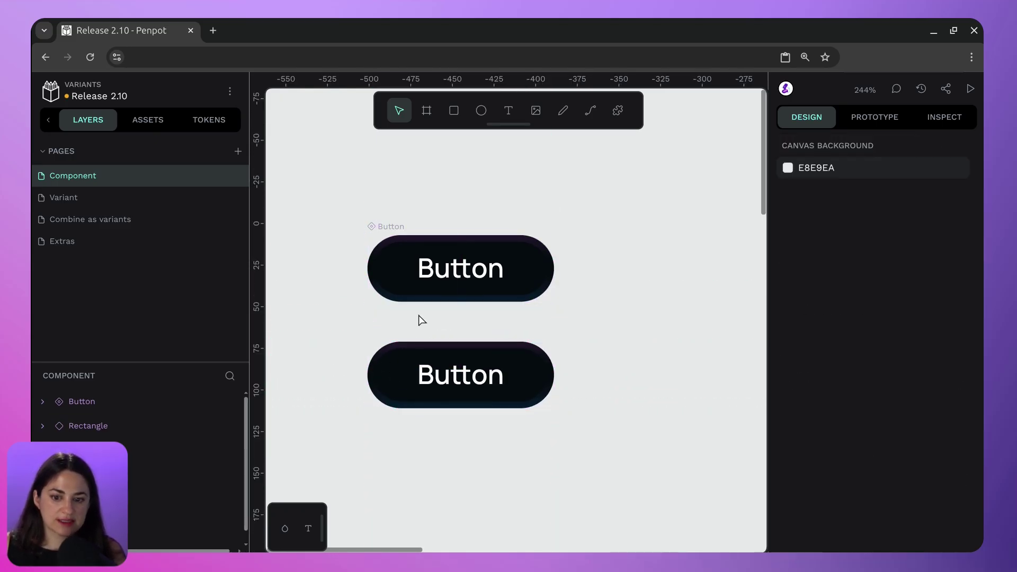
Change the main Button's label to 'Hello' so the copy follows
click(442, 278)
double_click(443, 278)
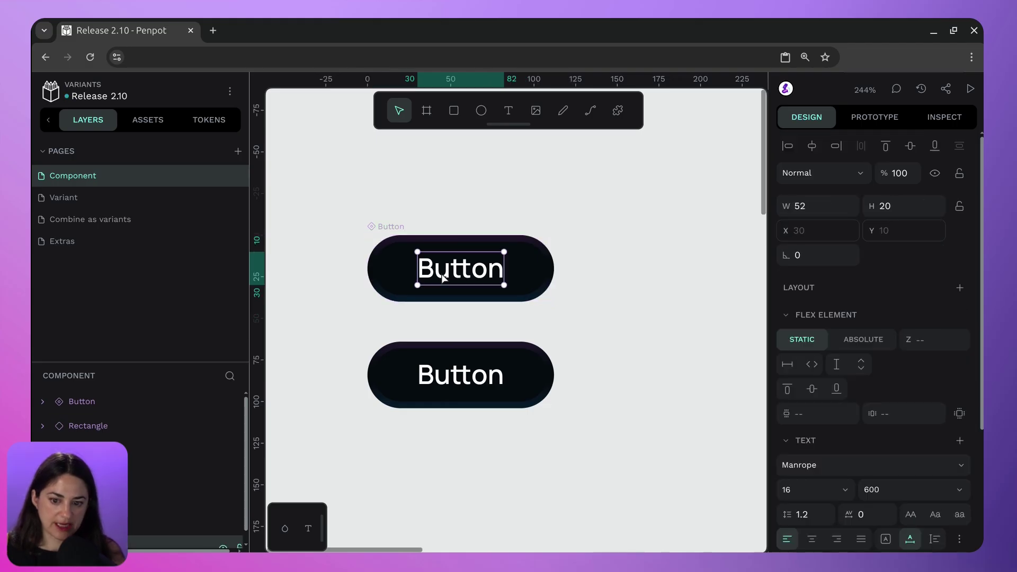
double_click(442, 275)
text(Hello)
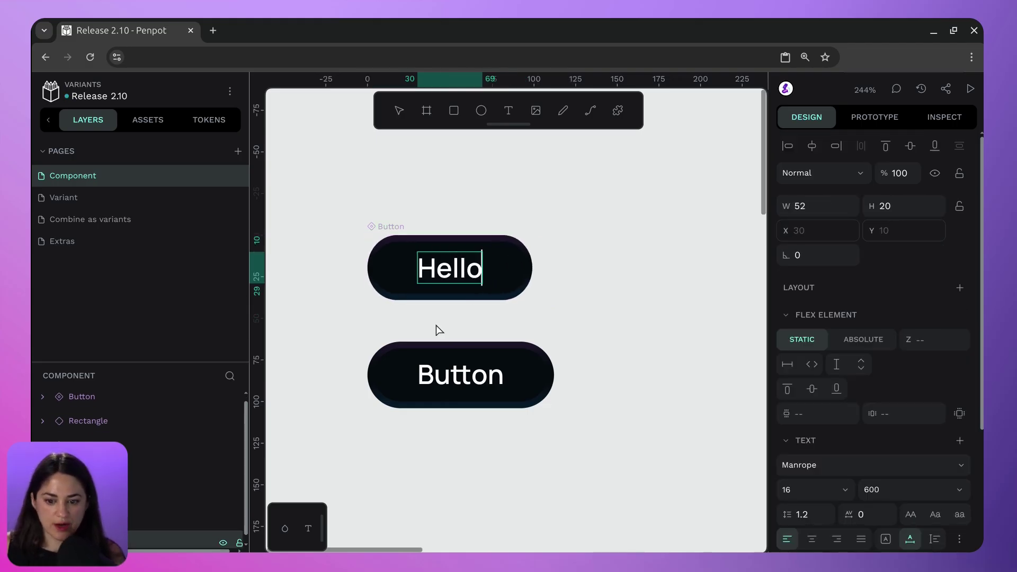
key(Escape)
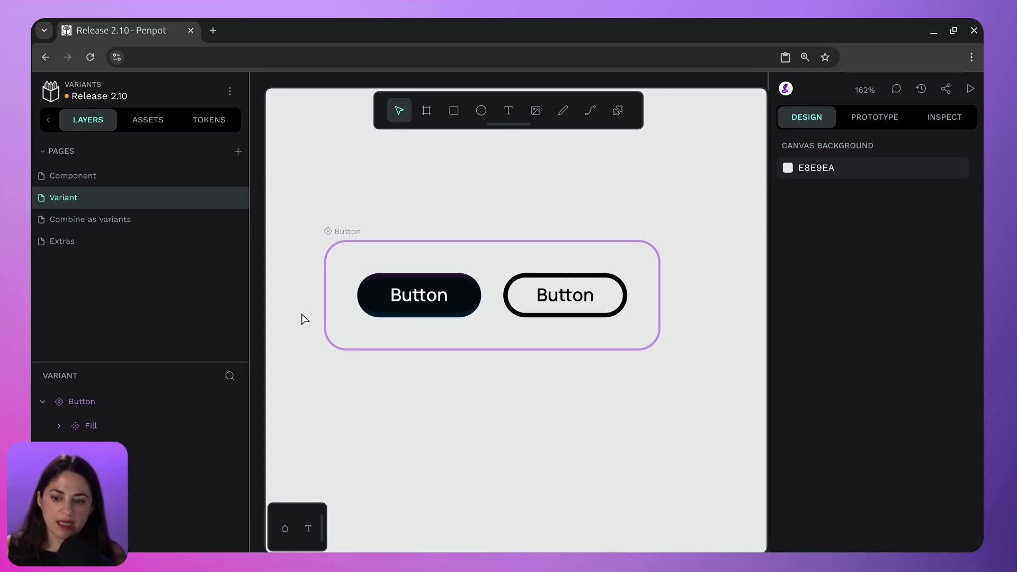
Place a copy of the dark Button out of the set and switch its Type to Outline
drag(381, 300, 383, 406)
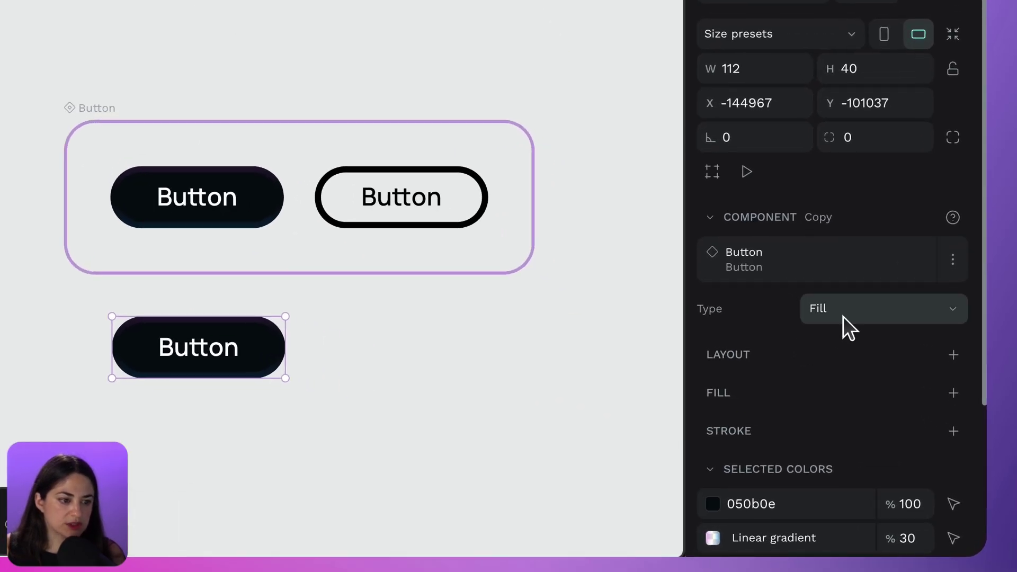
click(843, 318)
click(841, 375)
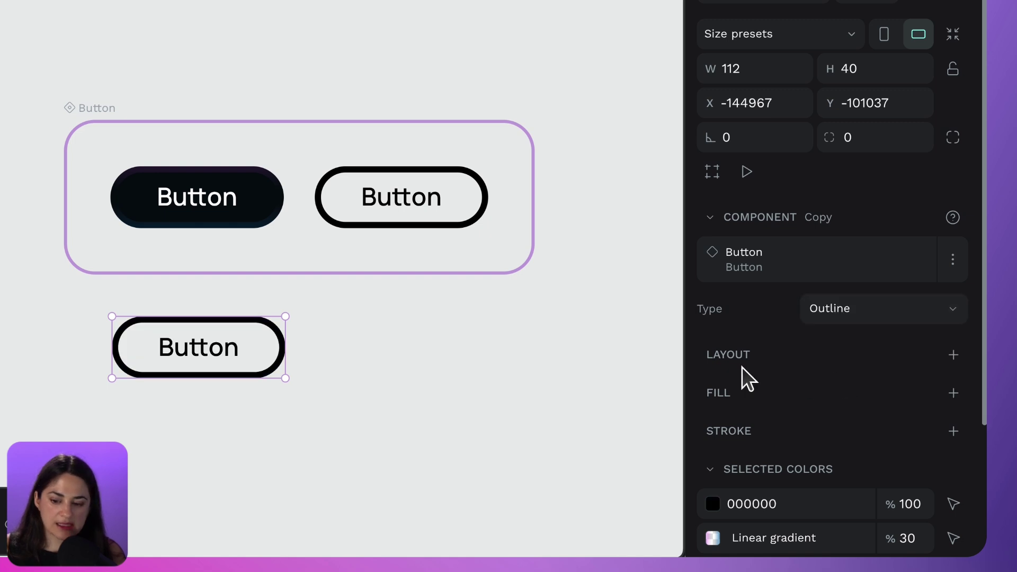
Relabel the copy 'Hello', then switch its Type back to Fill
double_click(215, 350)
text(Hello)
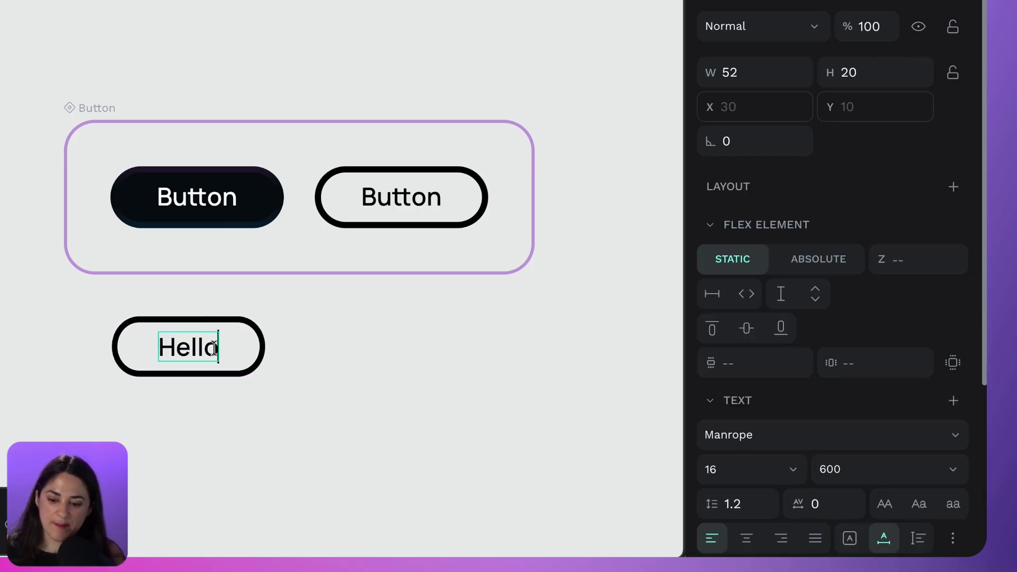
key(Escape)
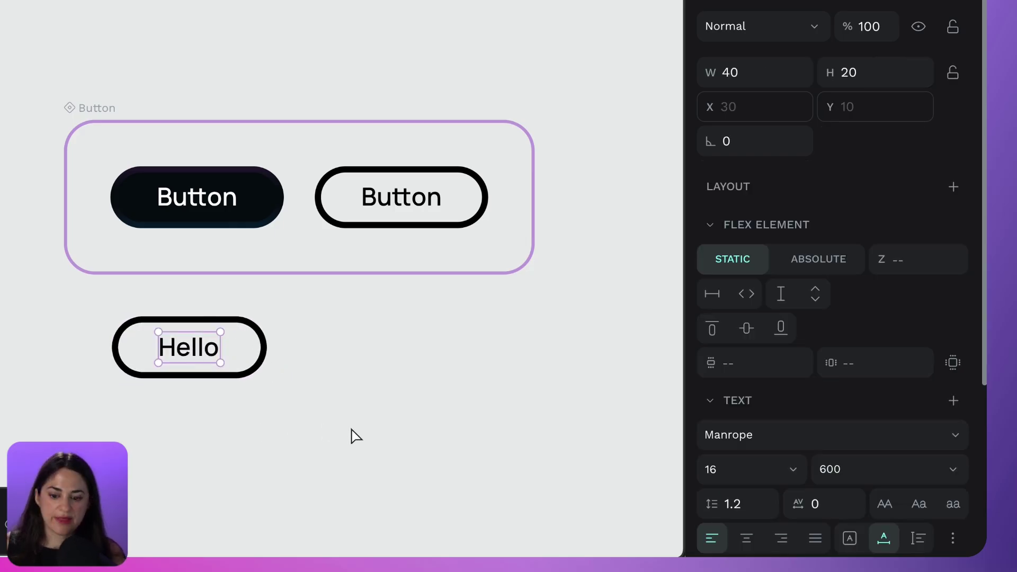
click(116, 323)
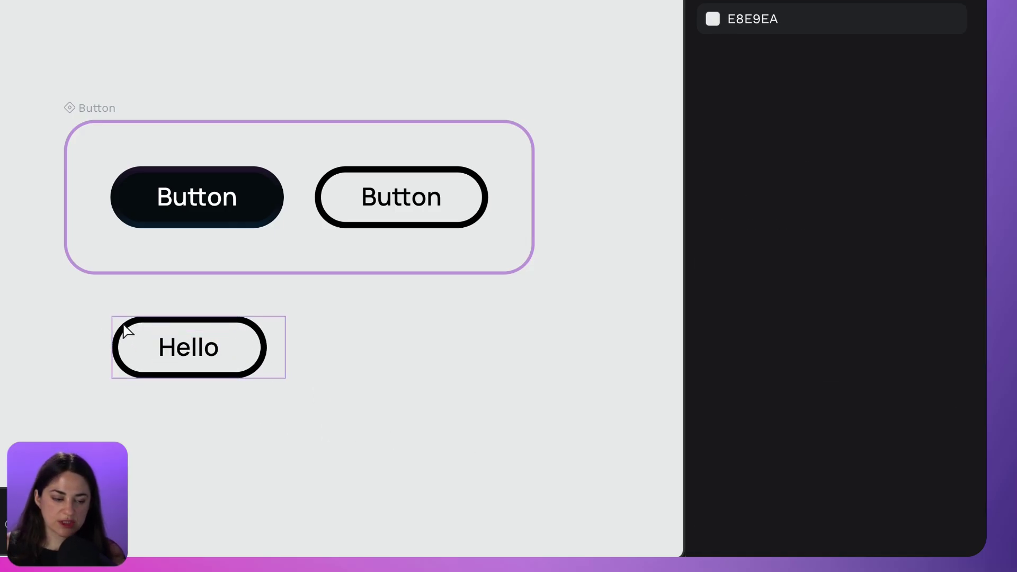
click(851, 310)
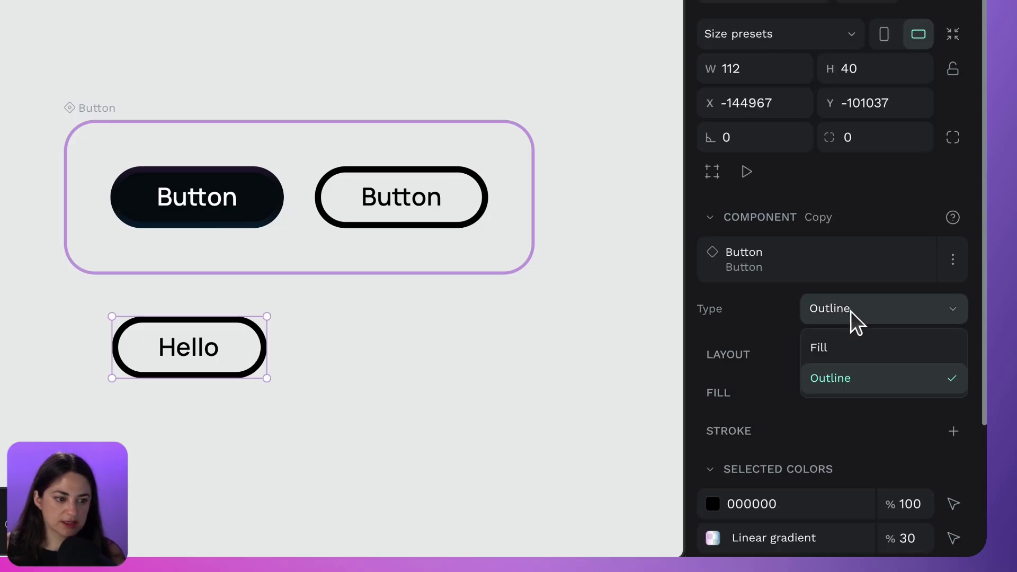
click(841, 345)
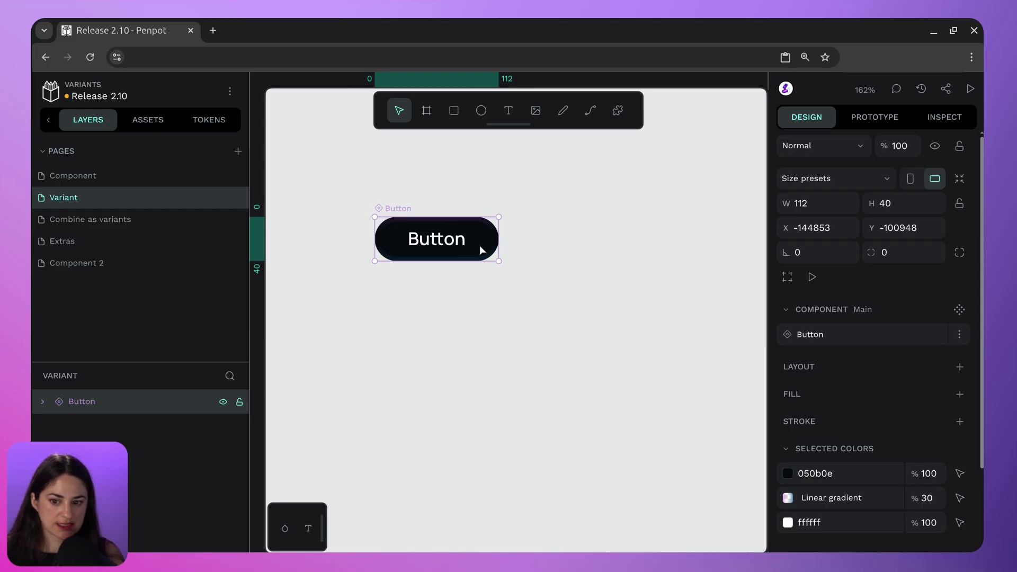
Try Create variant from the context menu and component menu, undoing each attempt
right_click(479, 246)
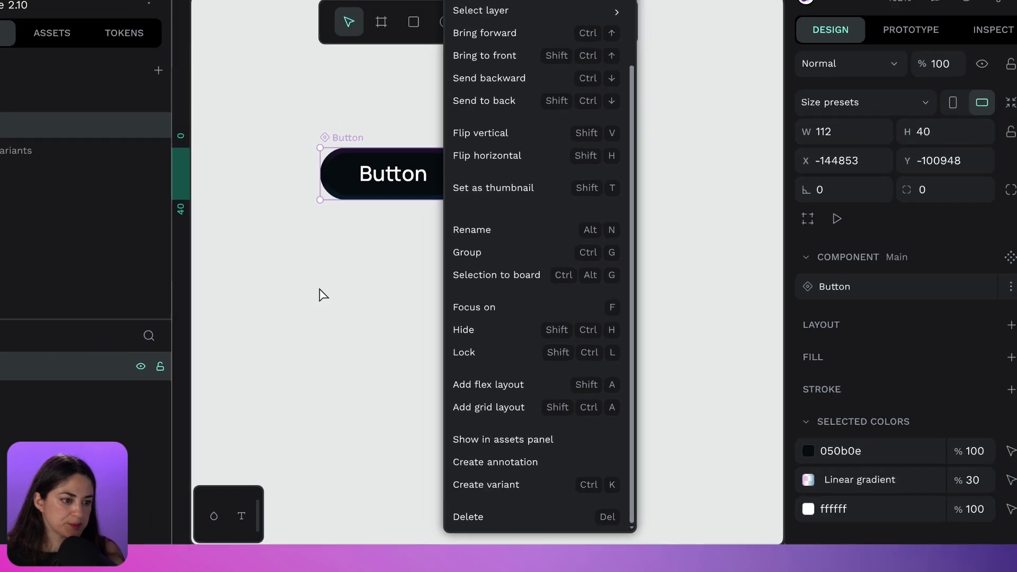
click(267, 21)
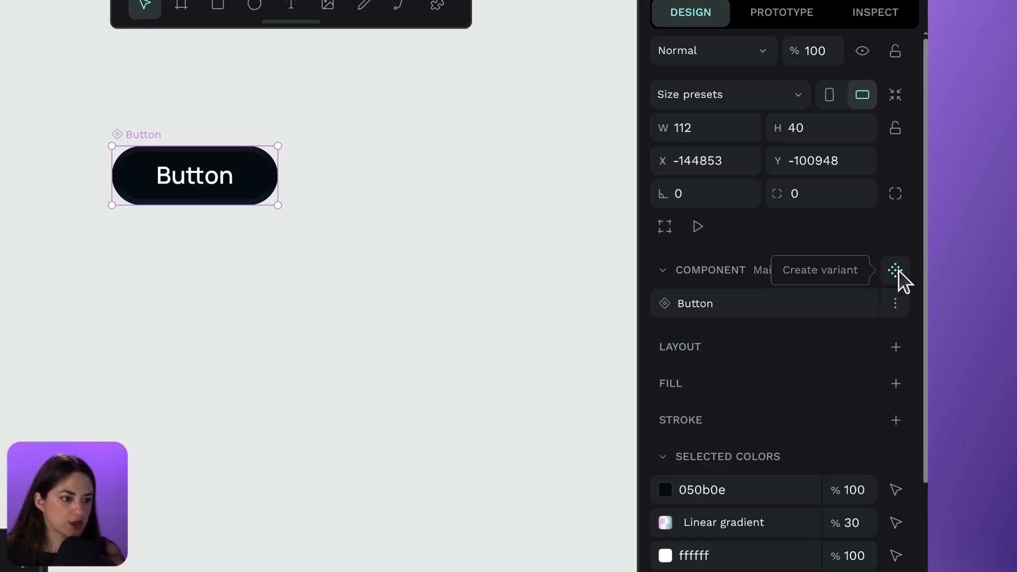
click(894, 270)
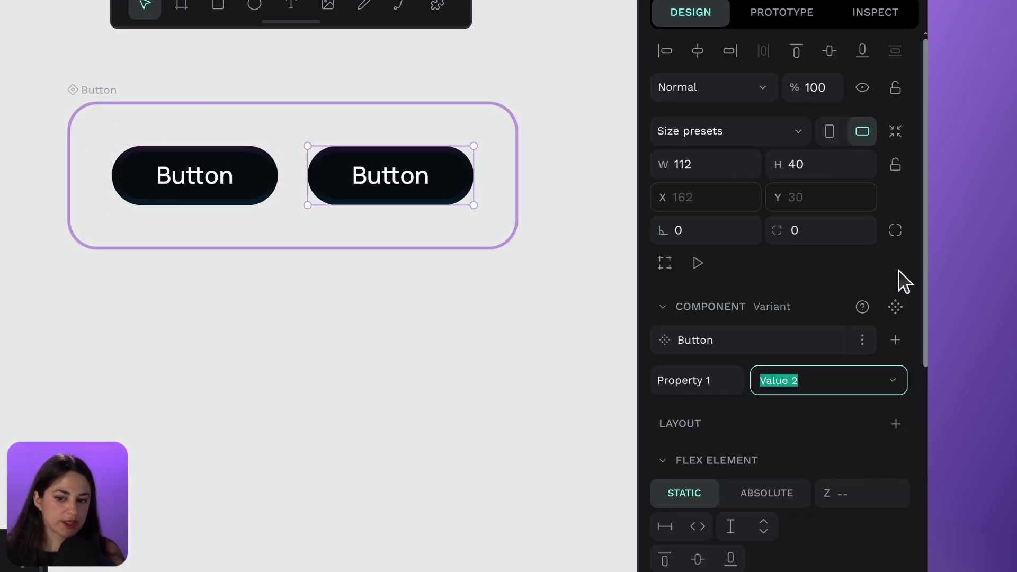
key(ctrl+z)
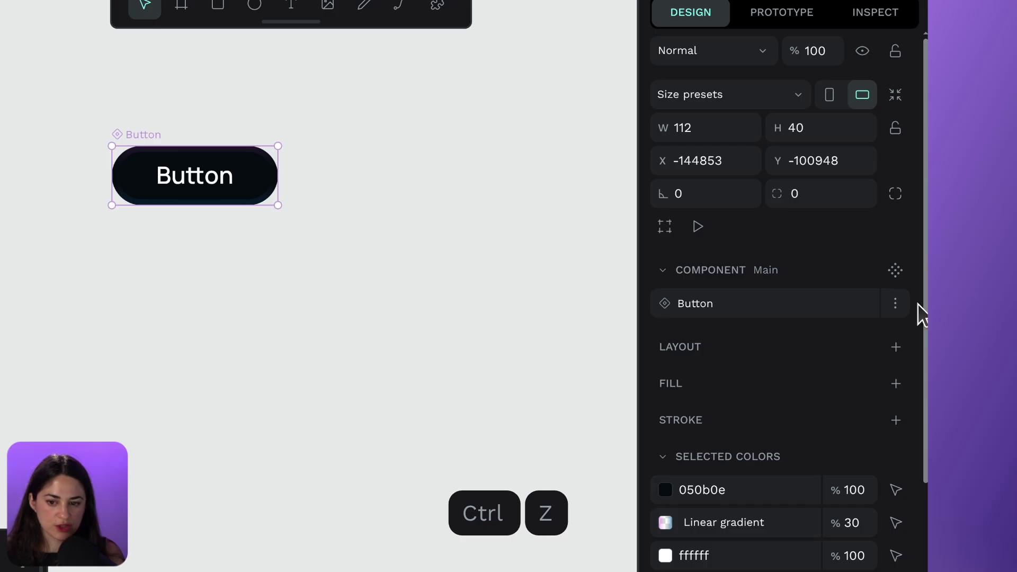
click(895, 302)
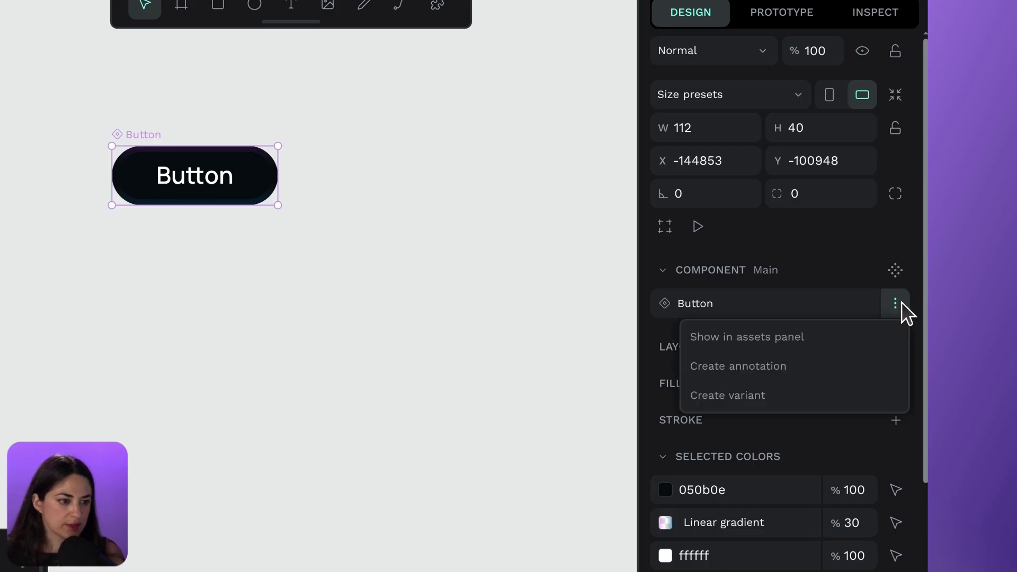
click(777, 398)
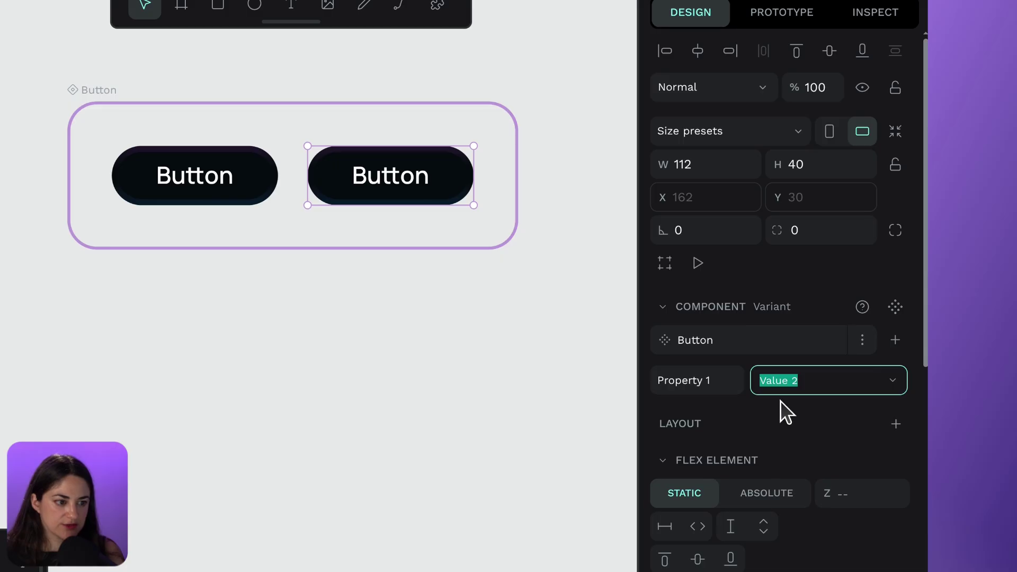
key(Return)
key(ctrl+z)
Turn the Button main component into a variant set with Ctrl+K, accepting Value 2
click(148, 141)
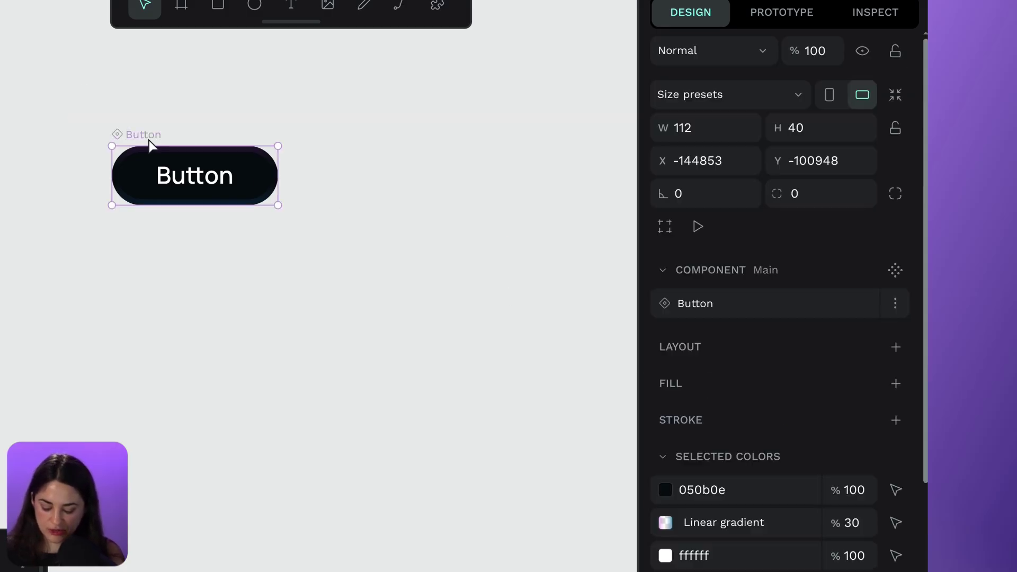
key(ctrl+k)
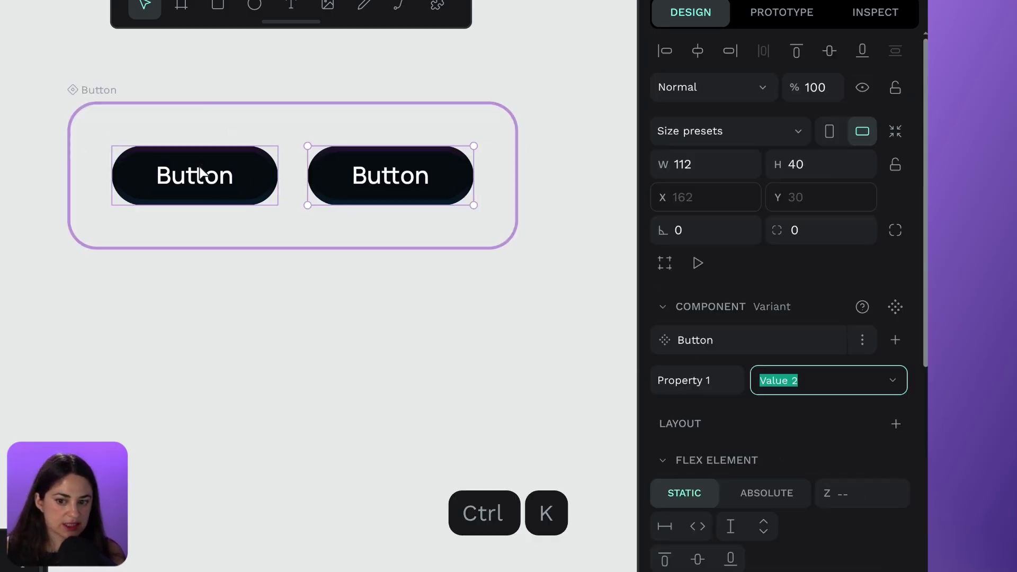
key(Return)
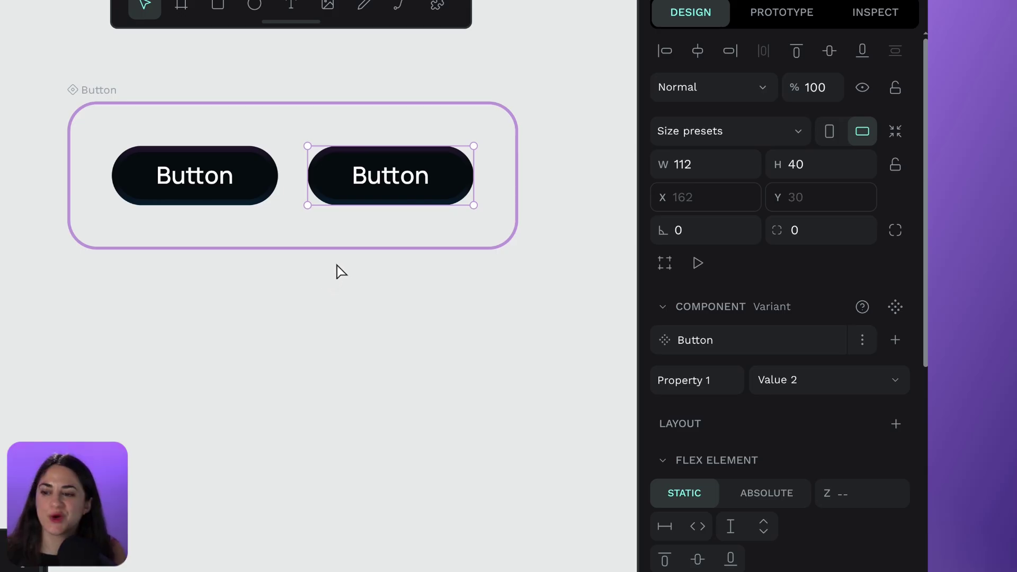
Place the Settings icon from the Icons library into the second Button and colour it ffffff
click(388, 218)
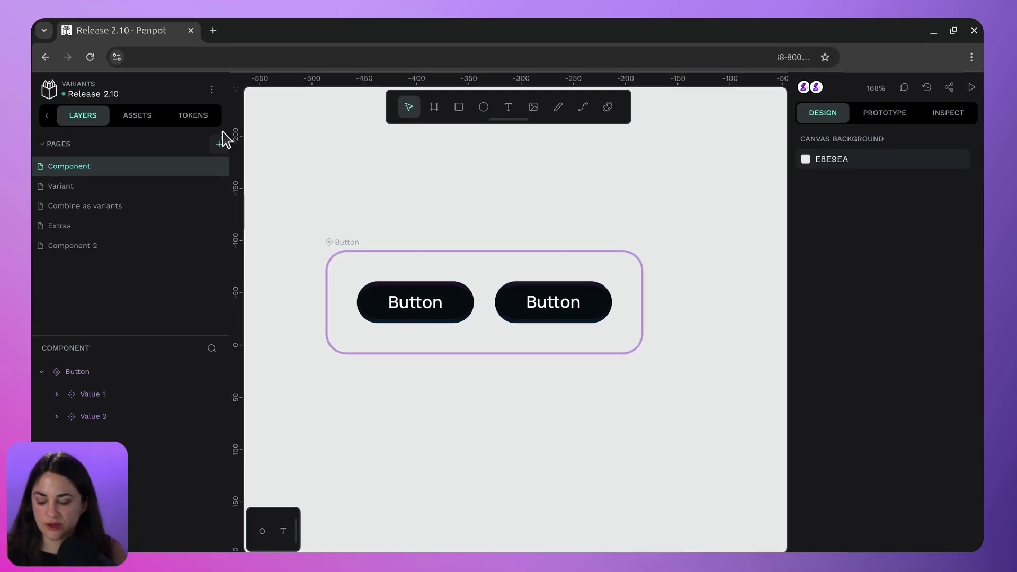
click(149, 115)
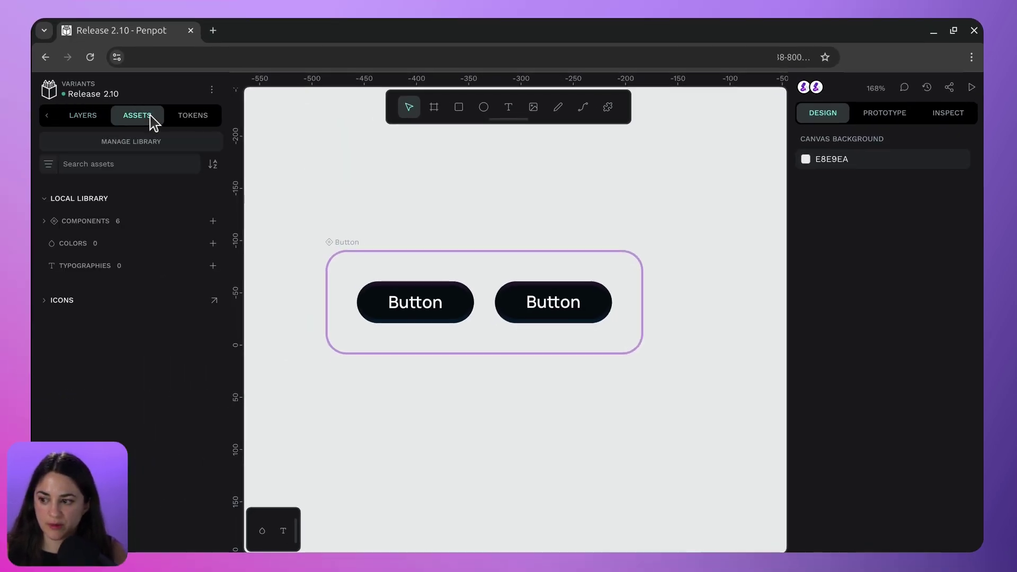
click(46, 300)
click(45, 323)
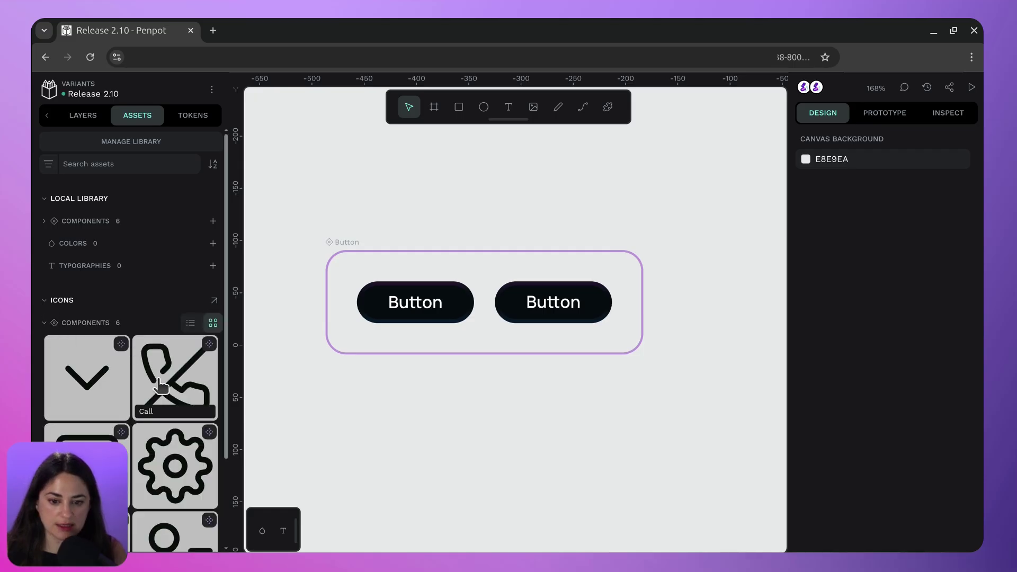
drag(175, 466, 536, 302)
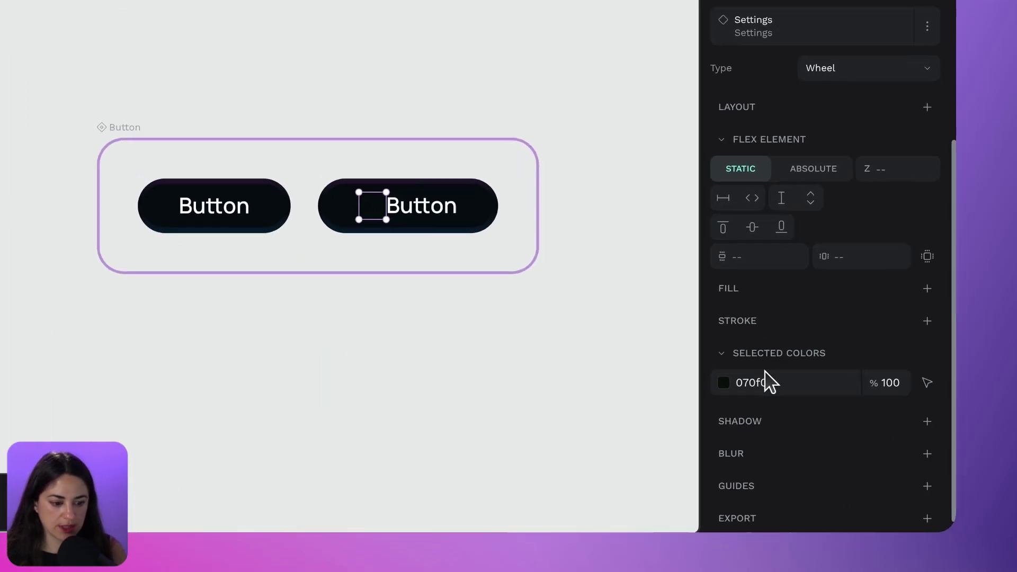
click(769, 382)
text(ffffff)
key(Return)
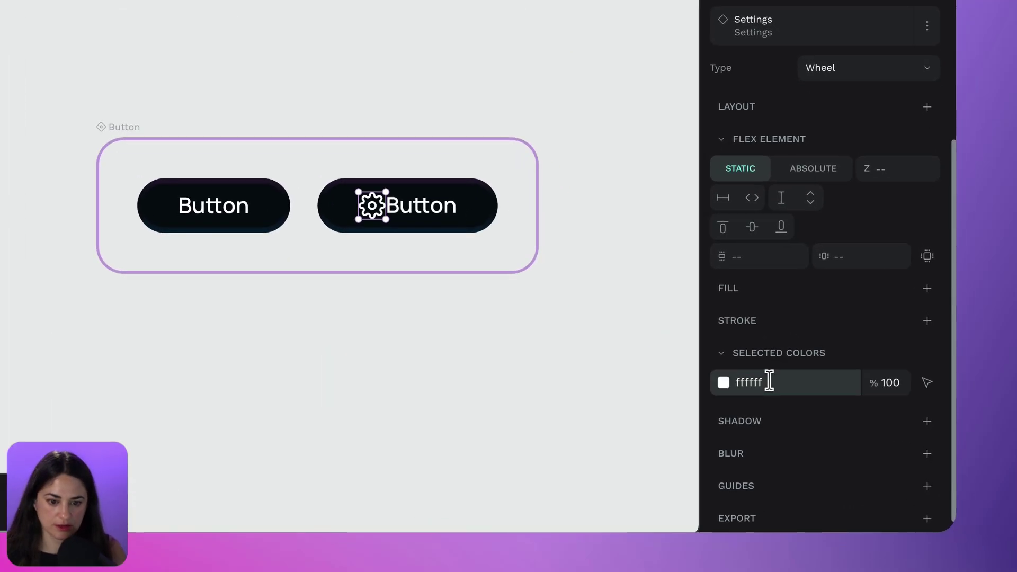
Delete the second variant's label and set its horizontal padding to 0 for a round button
click(421, 211)
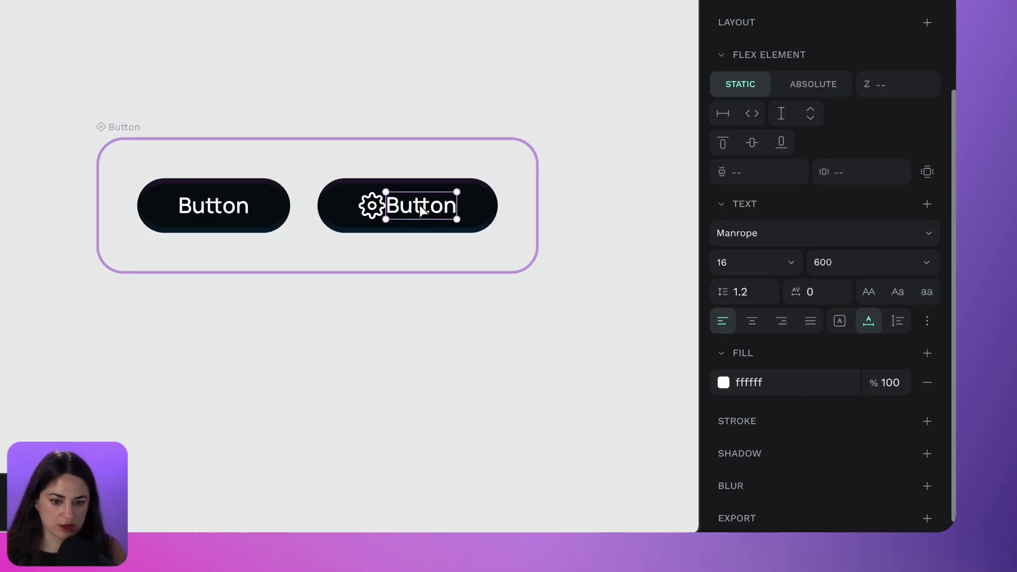
key(Delete)
click(418, 212)
click(837, 459)
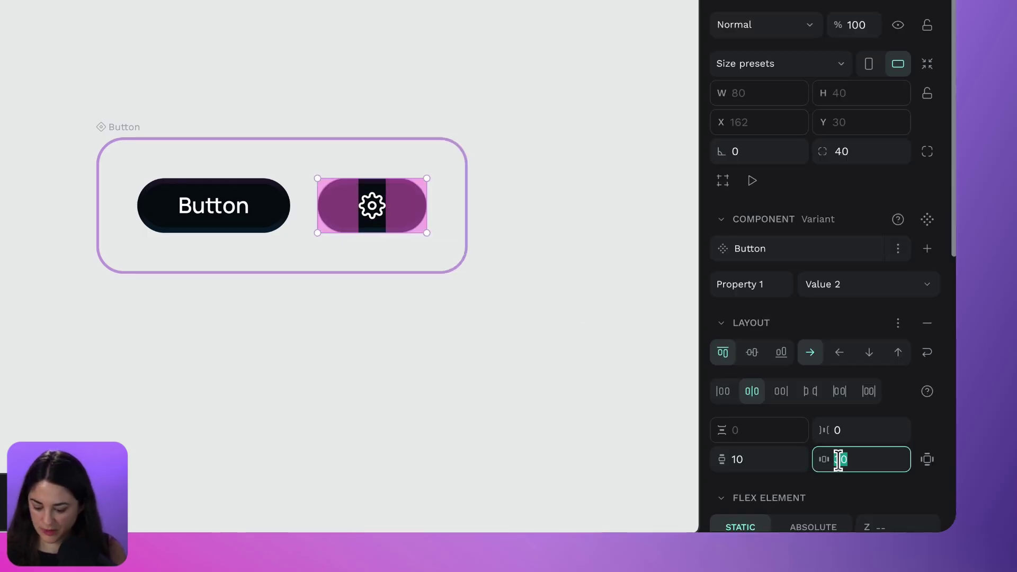
text(0)
key(Return)
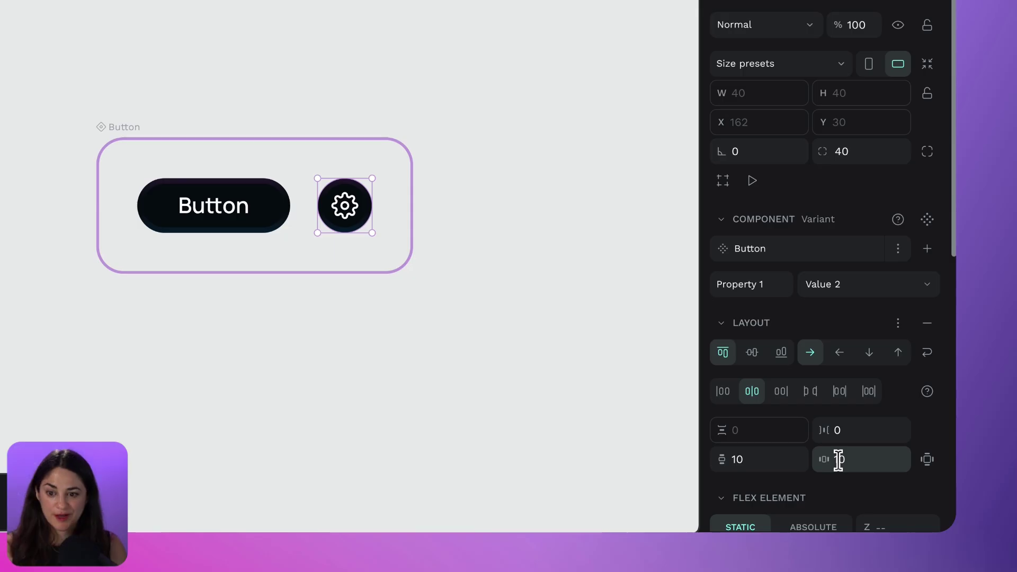
click(553, 392)
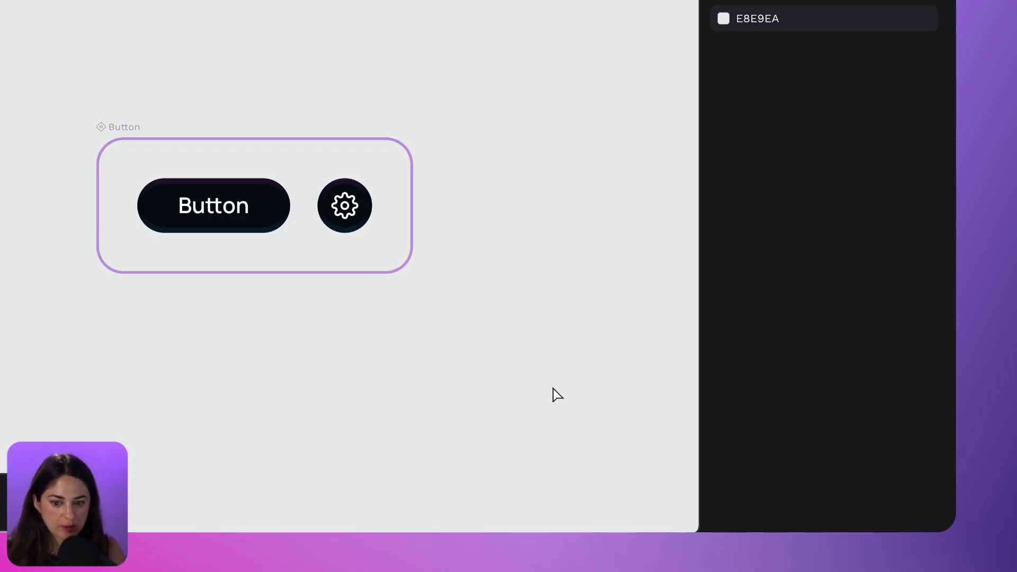
Rename the Button set's Property 1 to 'Type'
scroll(103, 290, up, 1)
click(127, 139)
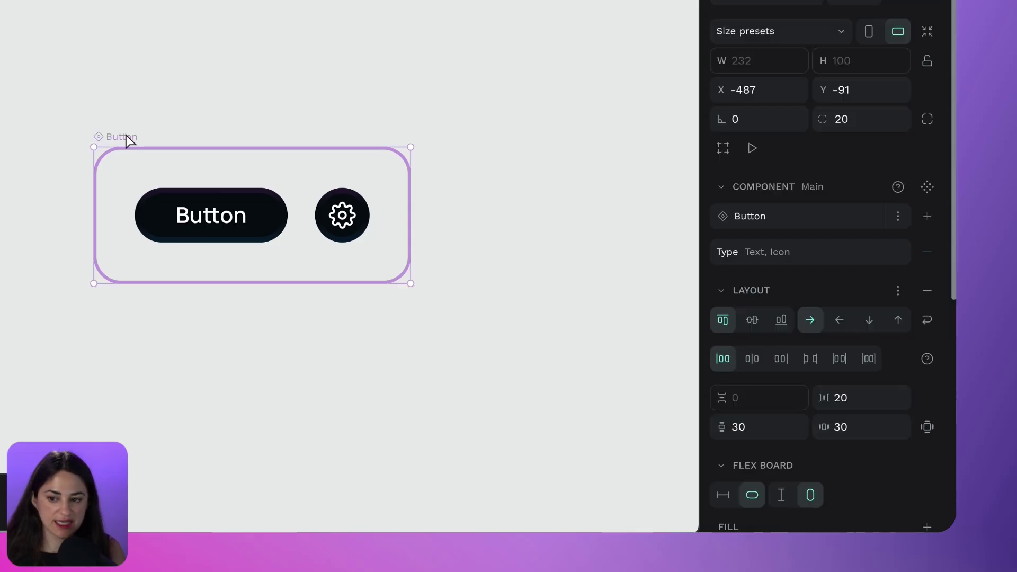
key(ctrl+z)
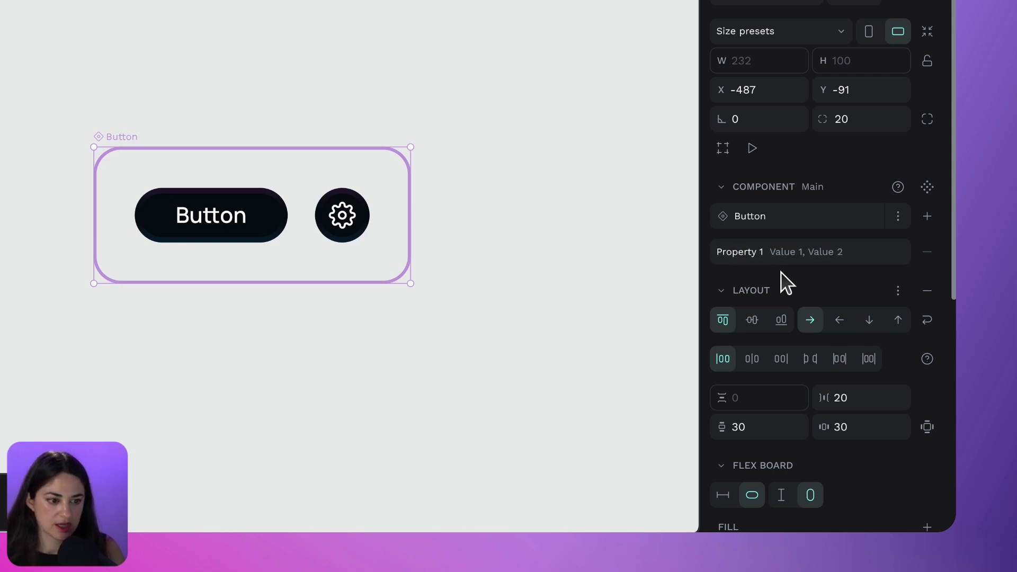
double_click(753, 252)
text(Type)
key(Return)
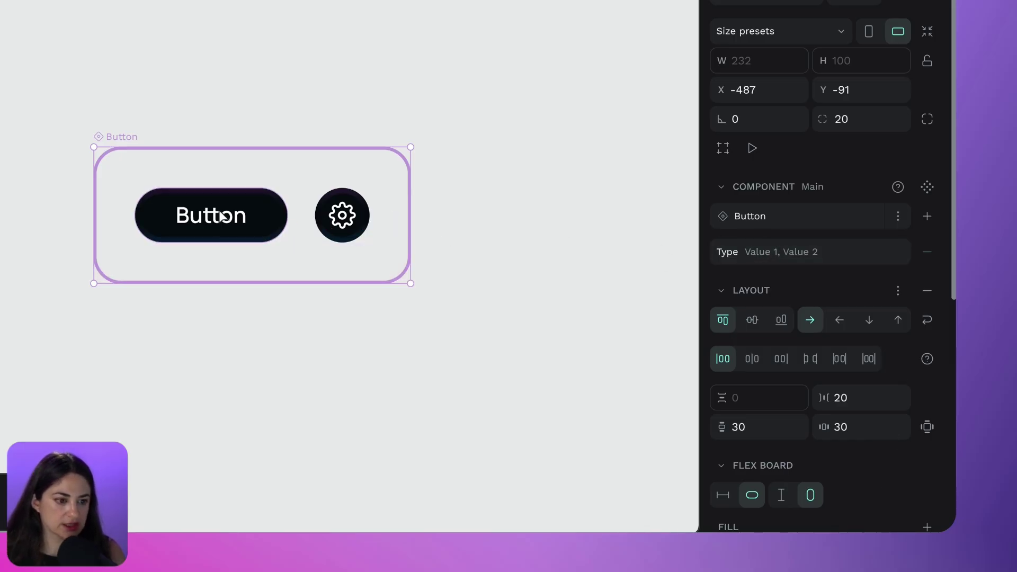
Set the pill variant's Type value to 'text' and the gear variant's to 'Icon'
click(270, 231)
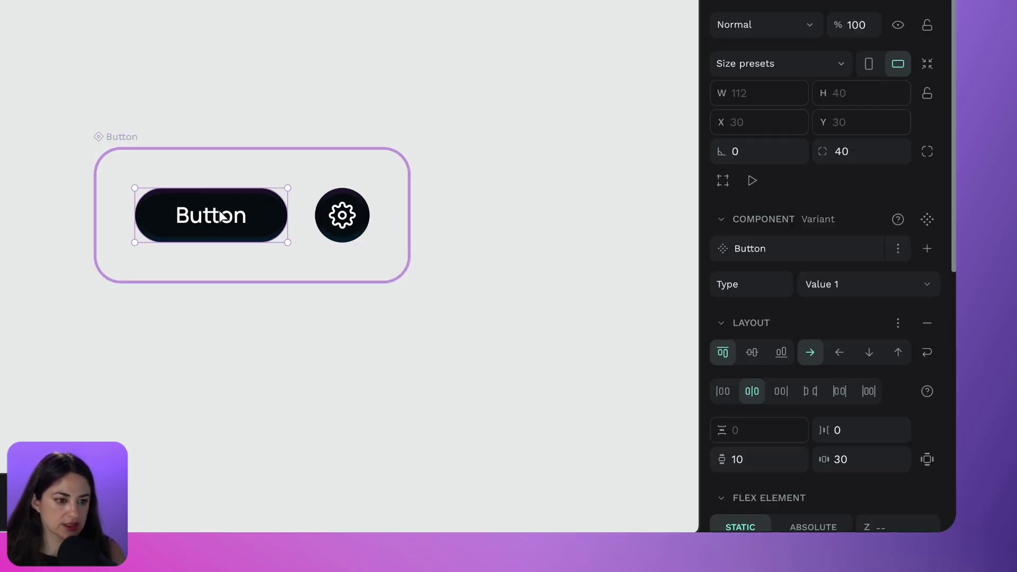
click(852, 283)
text(text)
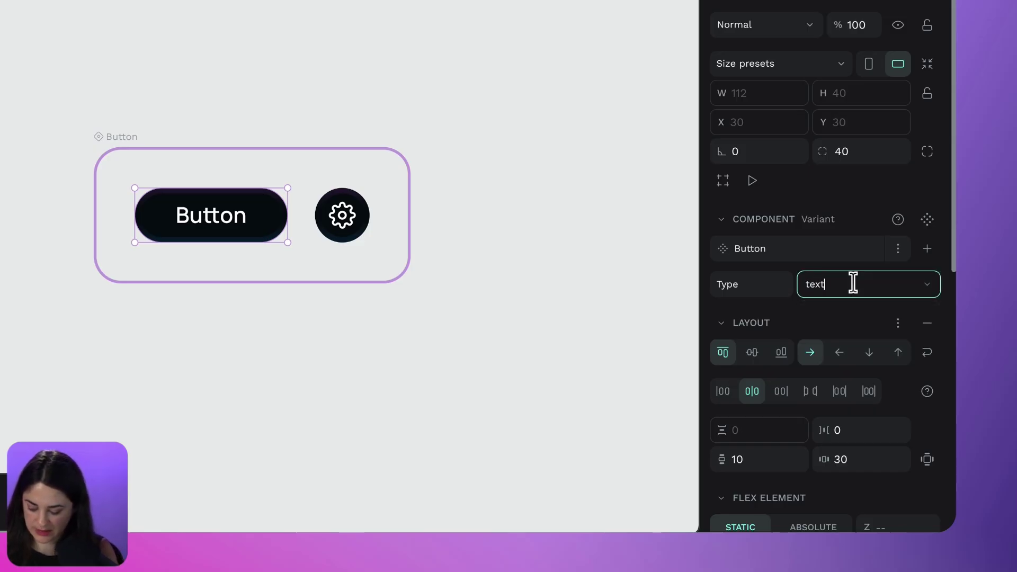
key(Return)
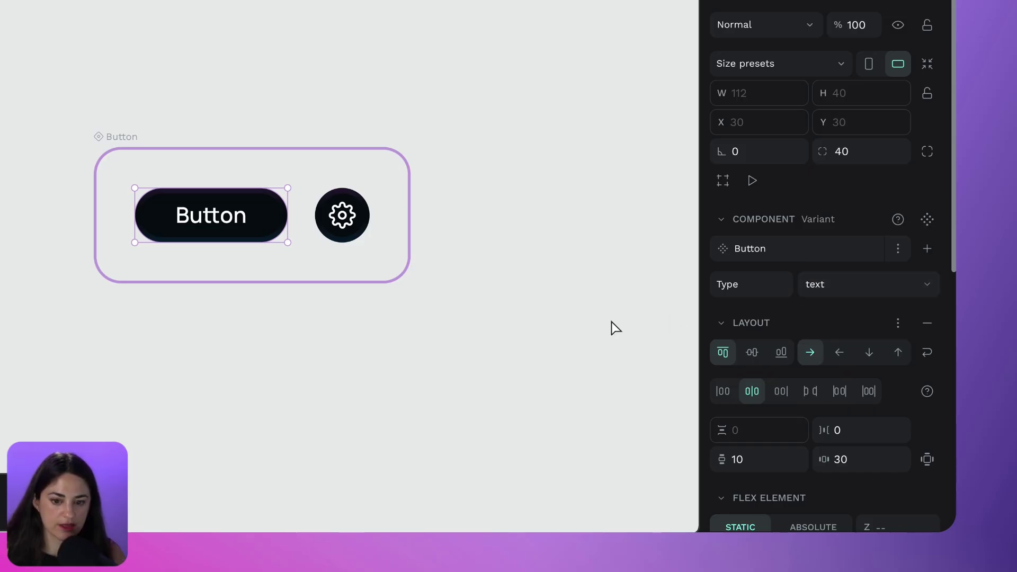
click(358, 225)
click(821, 284)
text(Icon)
key(Return)
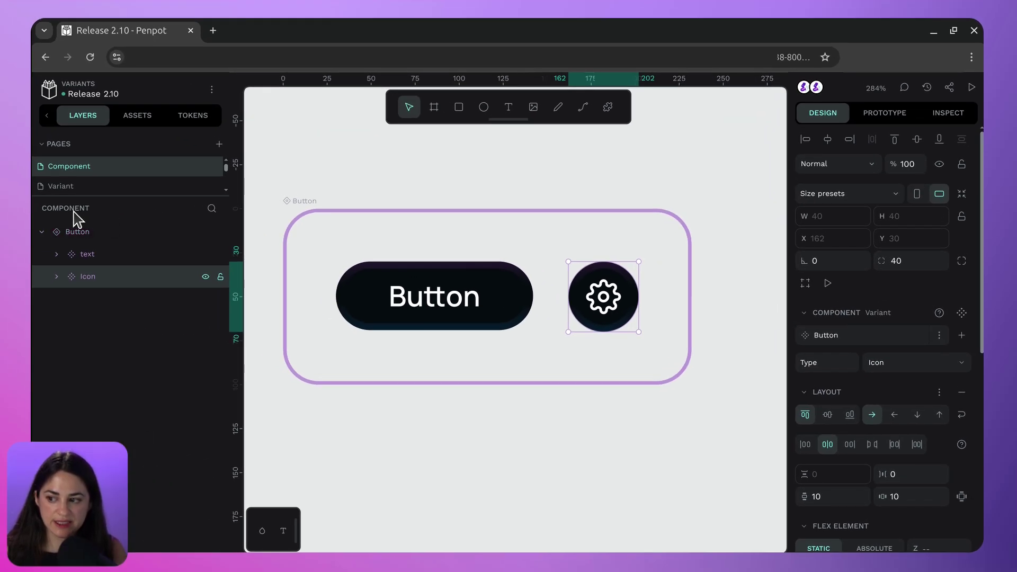
click(77, 232)
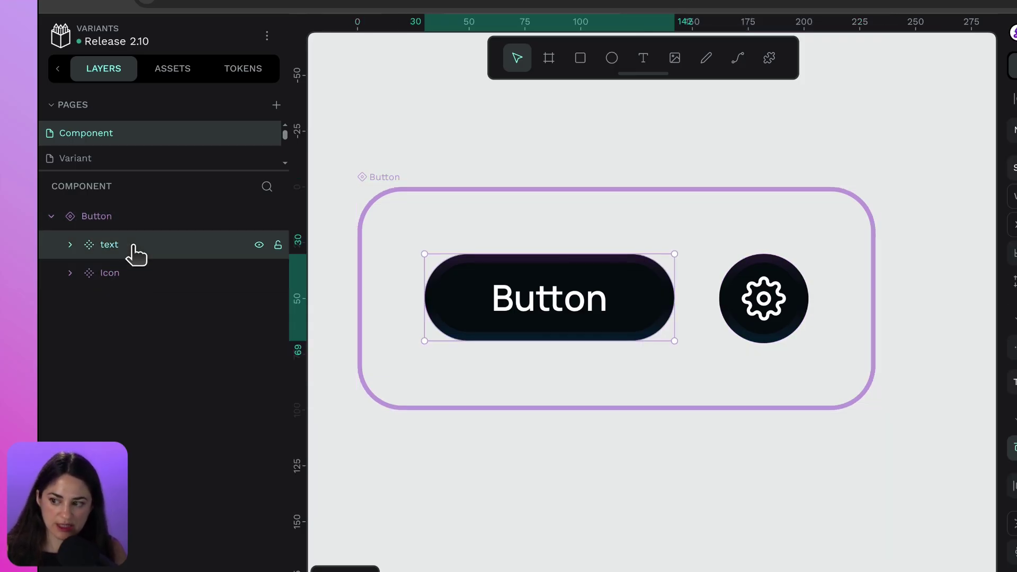
double_click(133, 246)
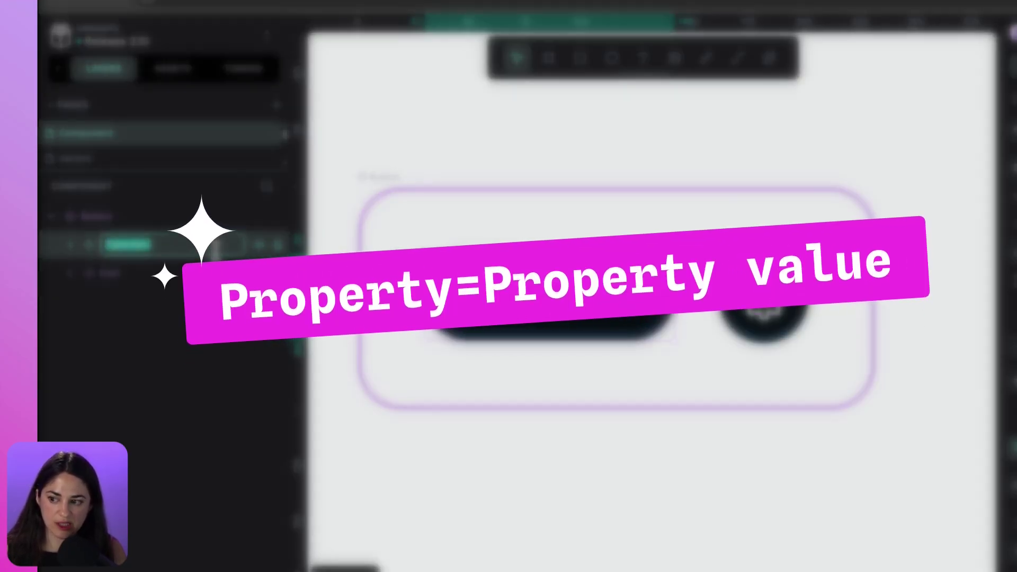
Duplicate the text and Icon variant pair four times with Ctrl+D
key(Return)
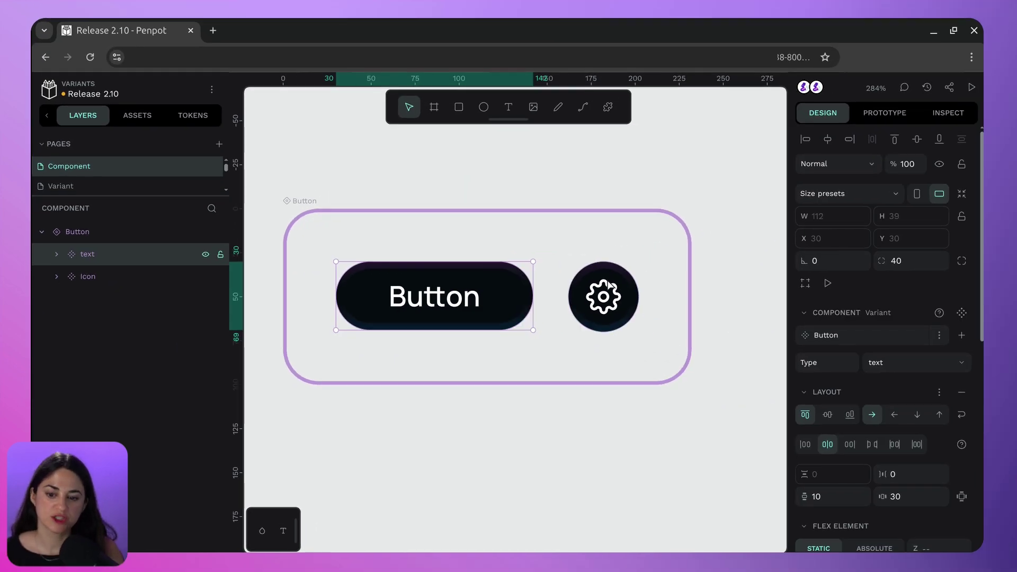
shift+click(608, 285)
key(ctrl+d)
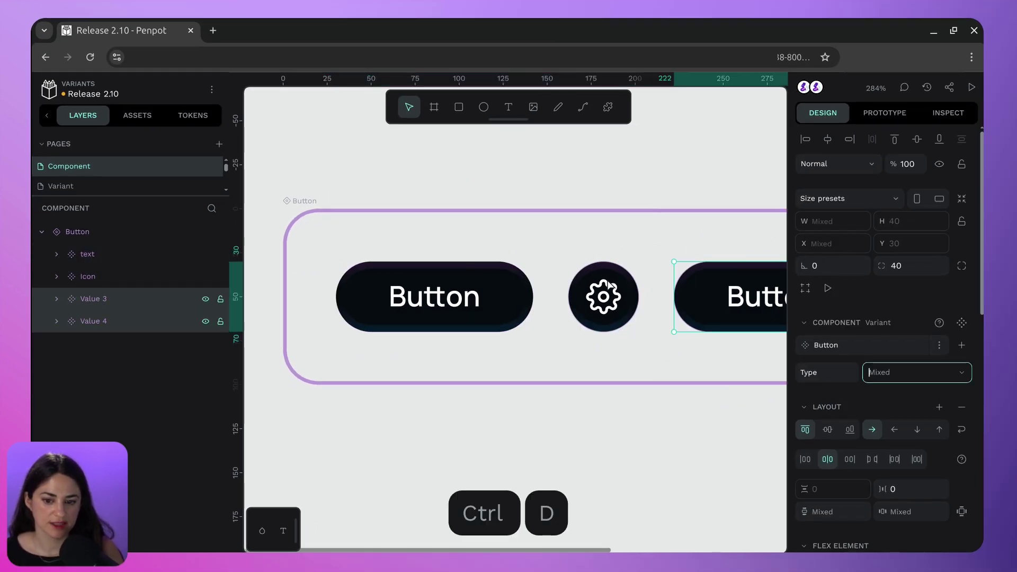
key(ctrl+d)
key(ctrl+d)
key(Return)
key(ctrl+d)
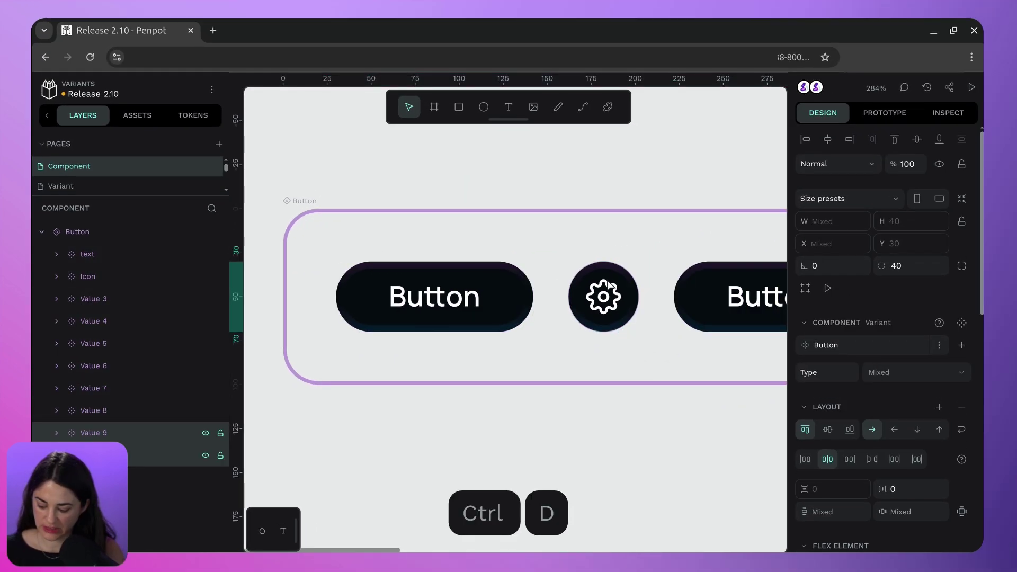
scroll(536, 281, down, 5)
key(Return)
drag(669, 341, 488, 340)
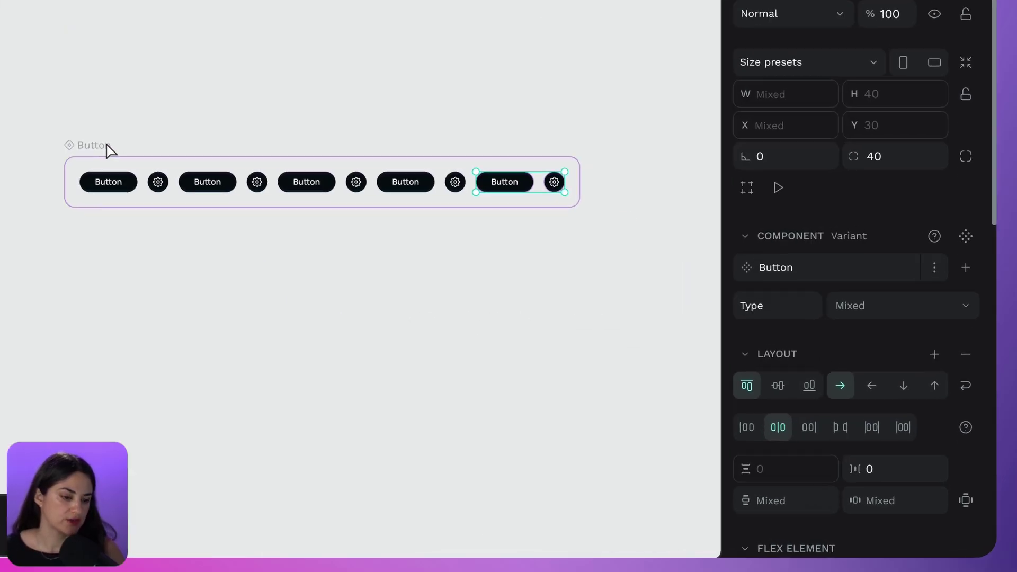
Turn on layout wrap and narrow the Button board to a single column of pairs
click(353, 261)
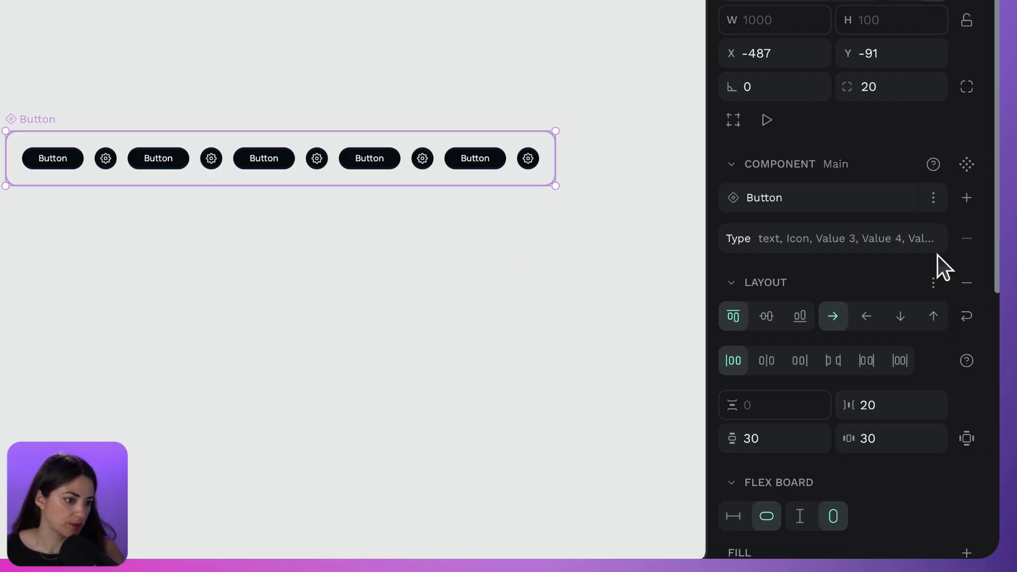
click(935, 282)
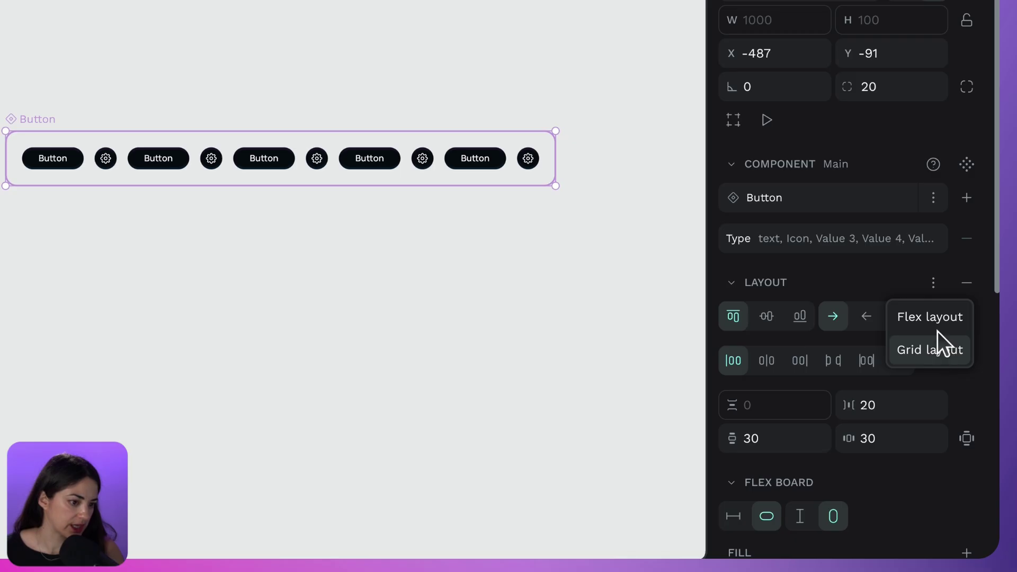
click(931, 286)
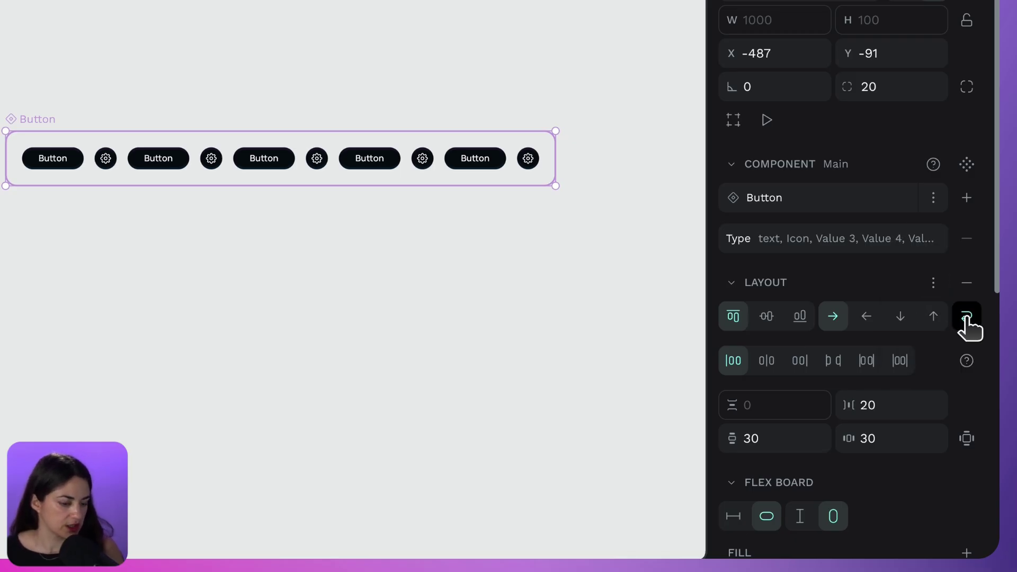
click(967, 316)
drag(554, 158, 265, 158)
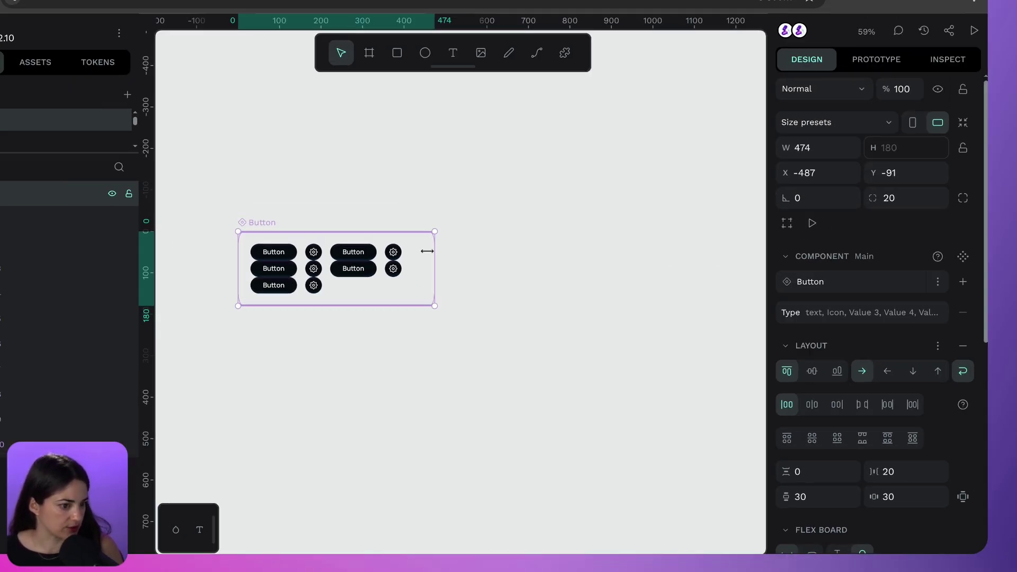
drag(427, 251, 341, 251)
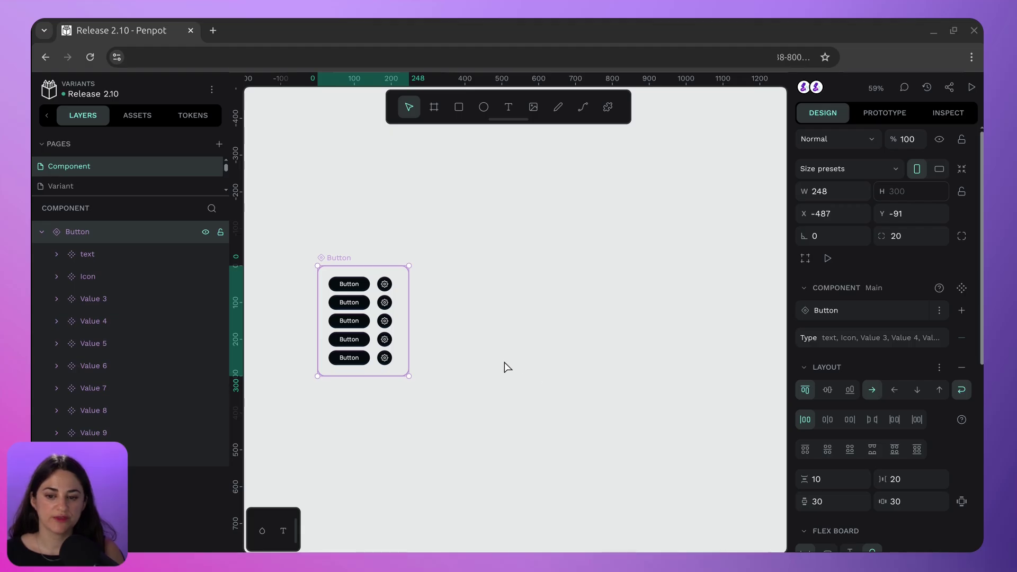
scroll(506, 367, right, 3)
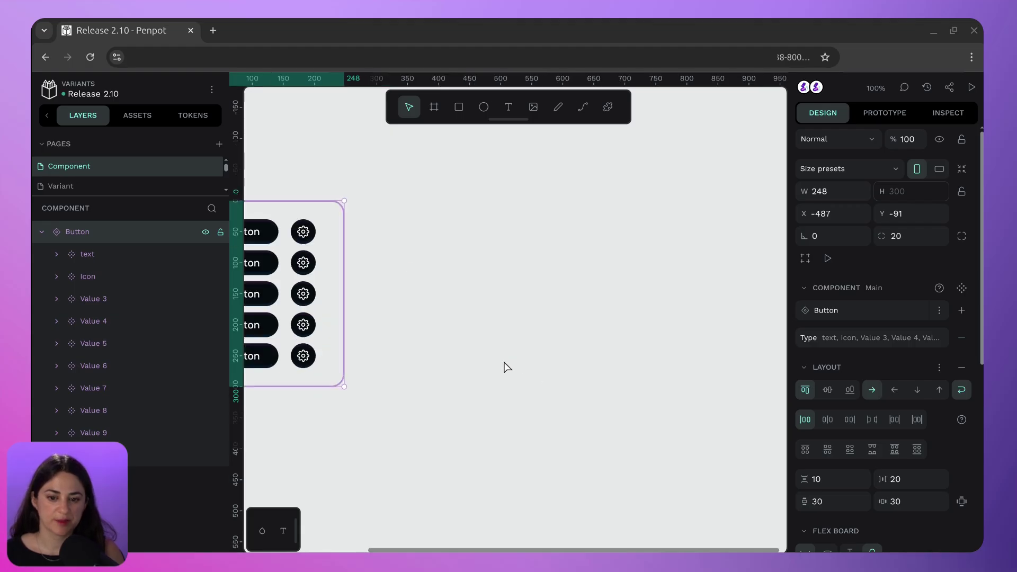
key(shift+0)
scroll(617, 351, up, 5)
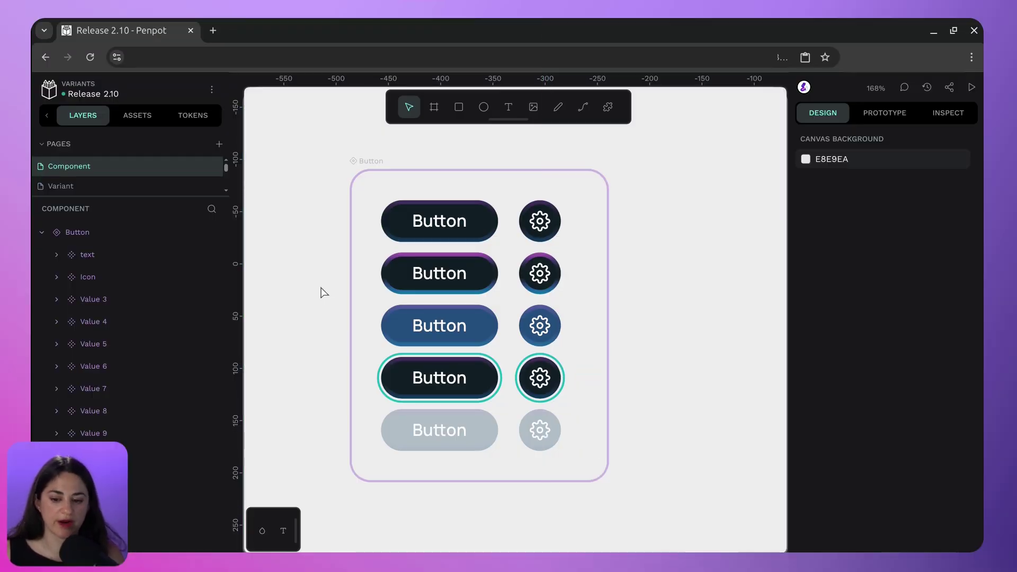
Rename the top text variant layer to 'Type=text, State=Default'
click(476, 215)
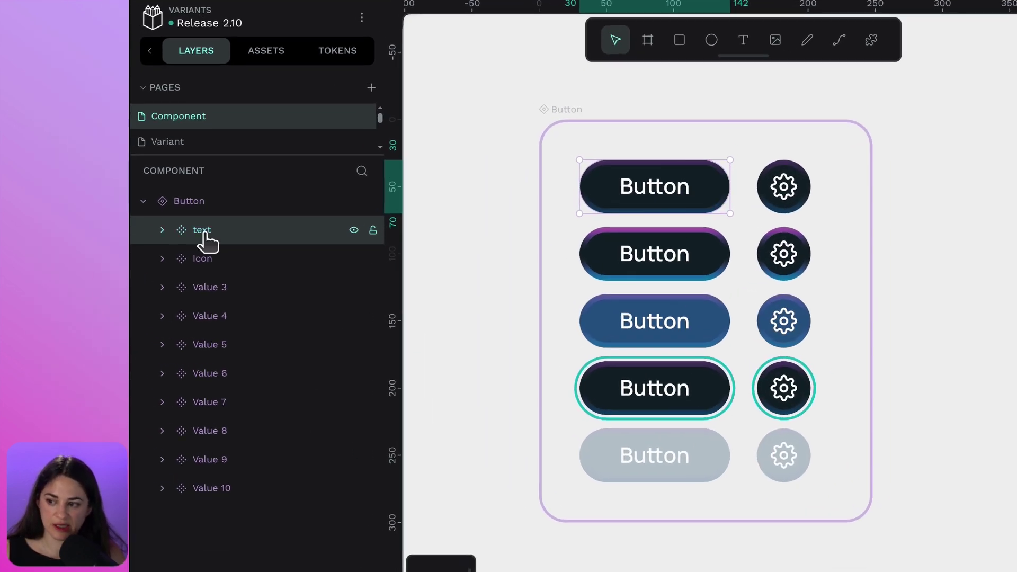
double_click(205, 232)
text(Type=text)
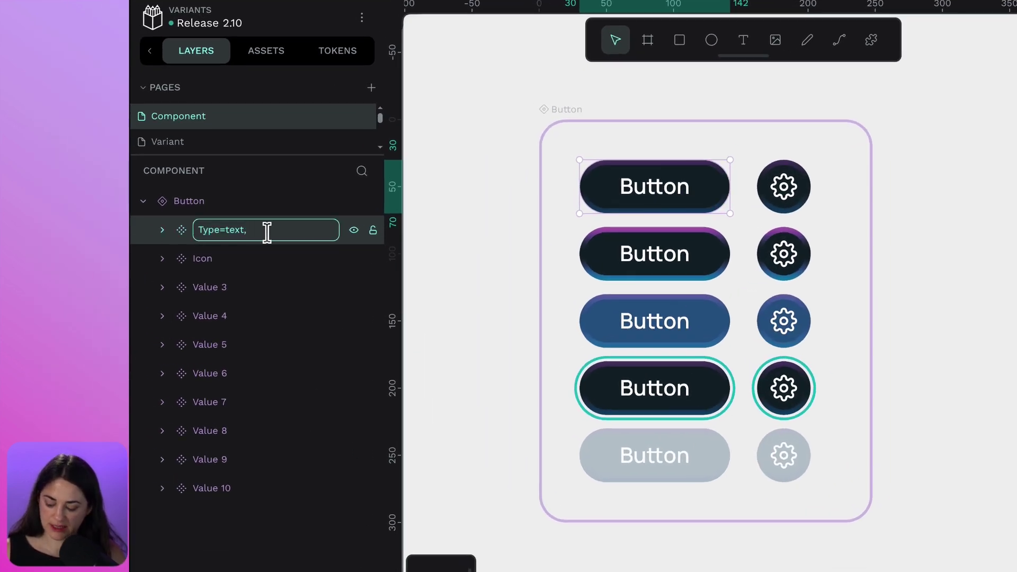
text(, property)
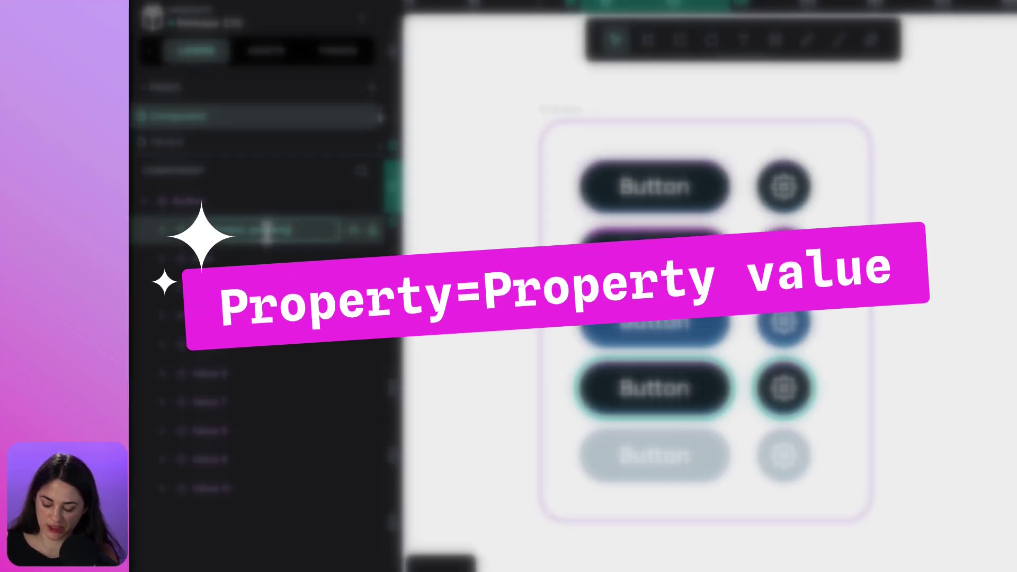
text(=)
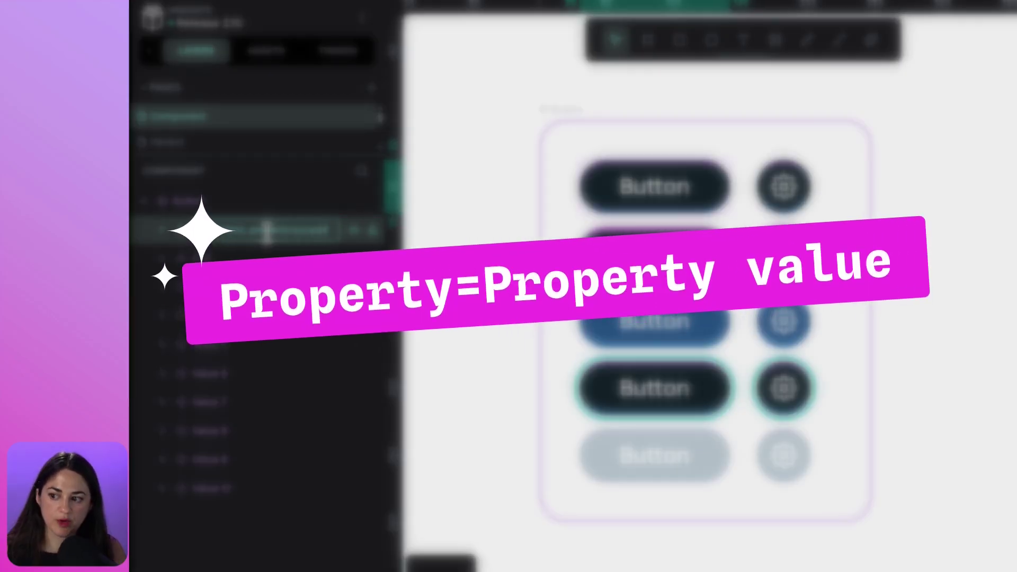
text(value)
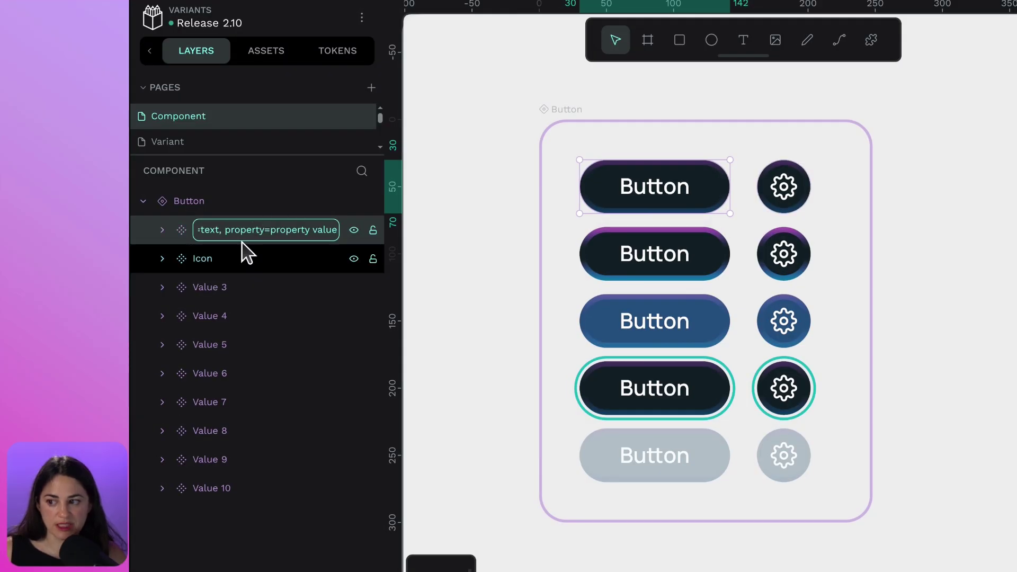
double_click(242, 231)
text(State)
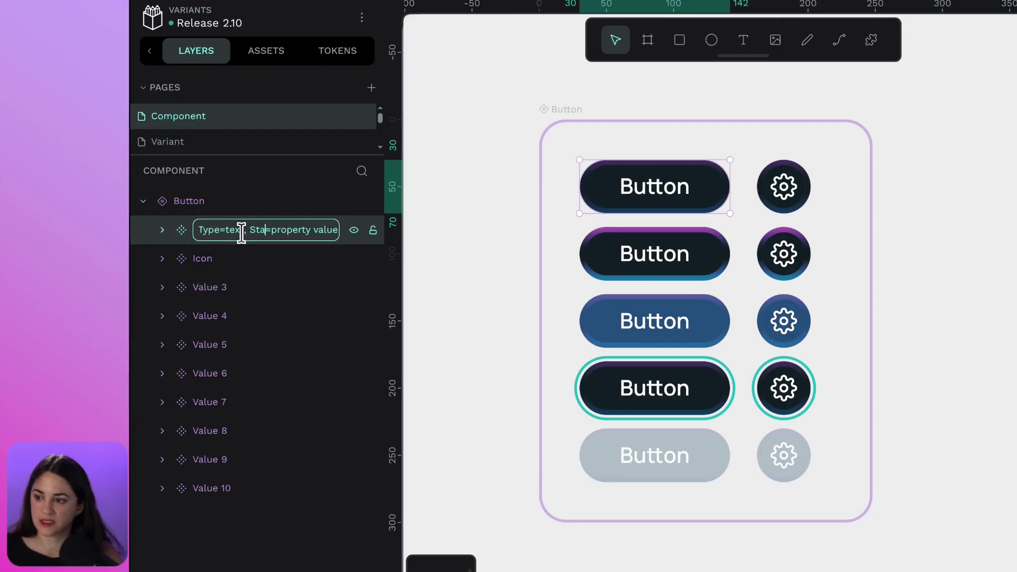
drag(281, 230, 369, 243)
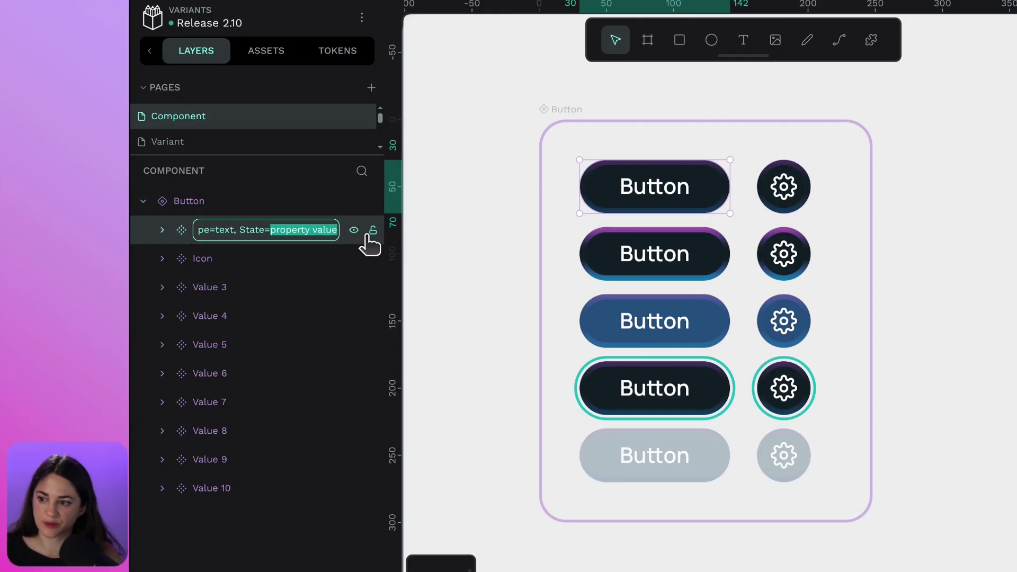
text(Defaul)
key(Return)
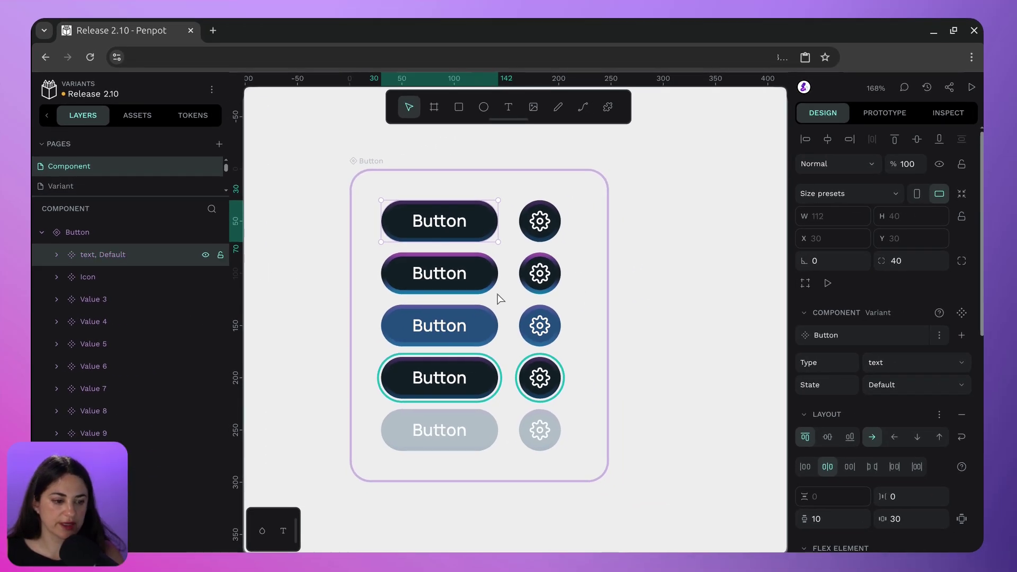
Add a new Property 3 to the Button component set
click(707, 272)
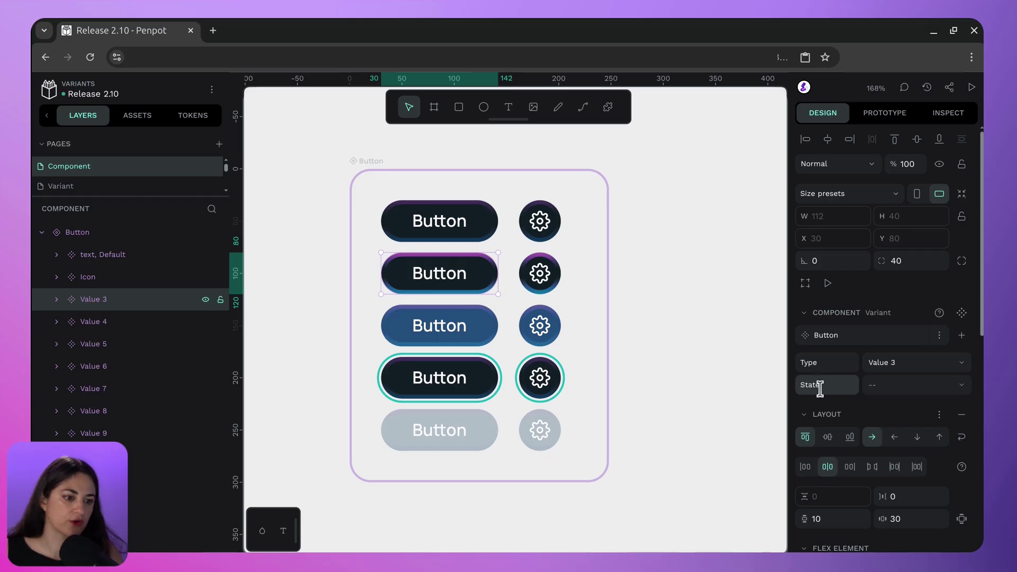
click(674, 352)
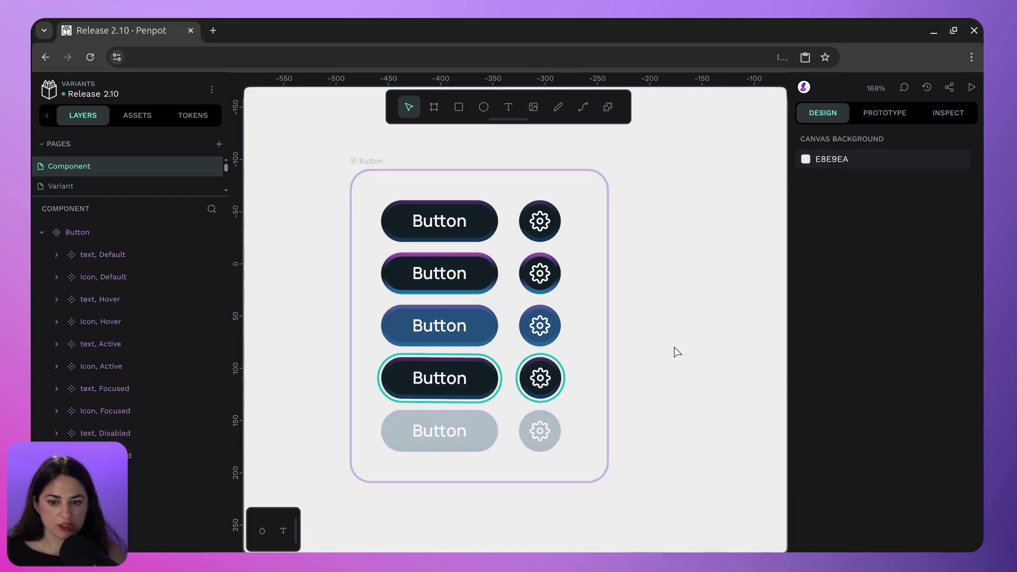
click(364, 161)
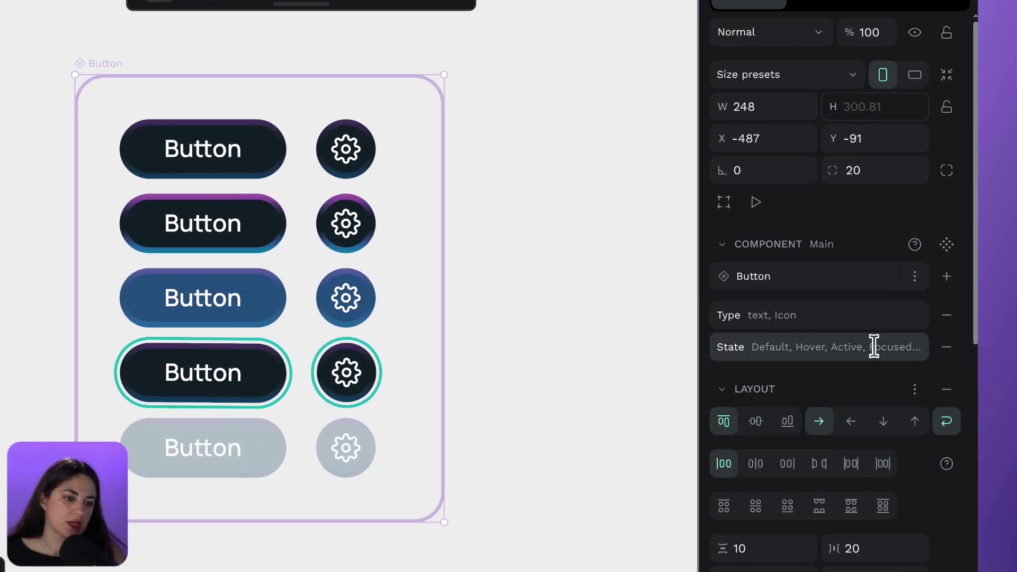
click(947, 276)
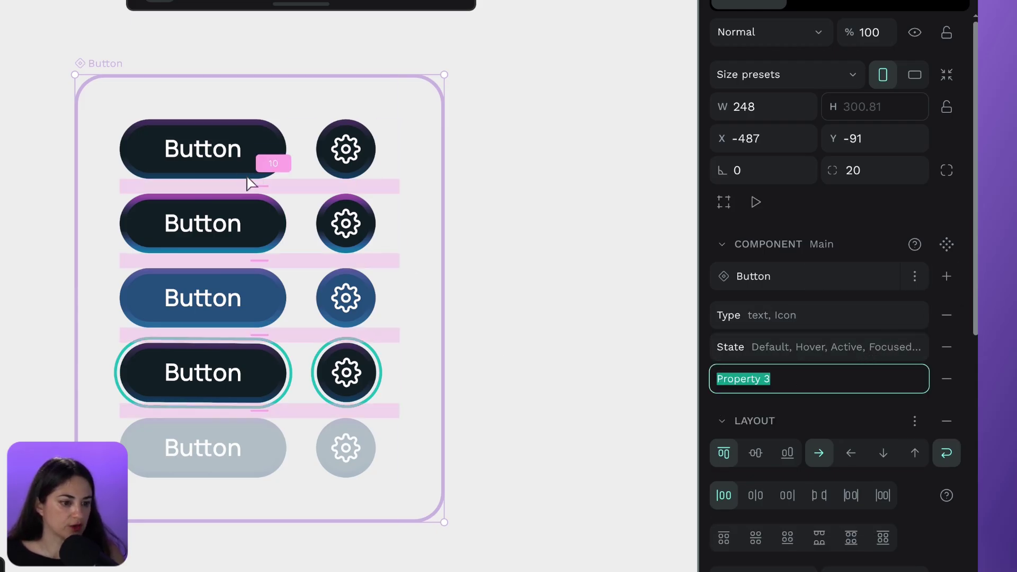
click(234, 143)
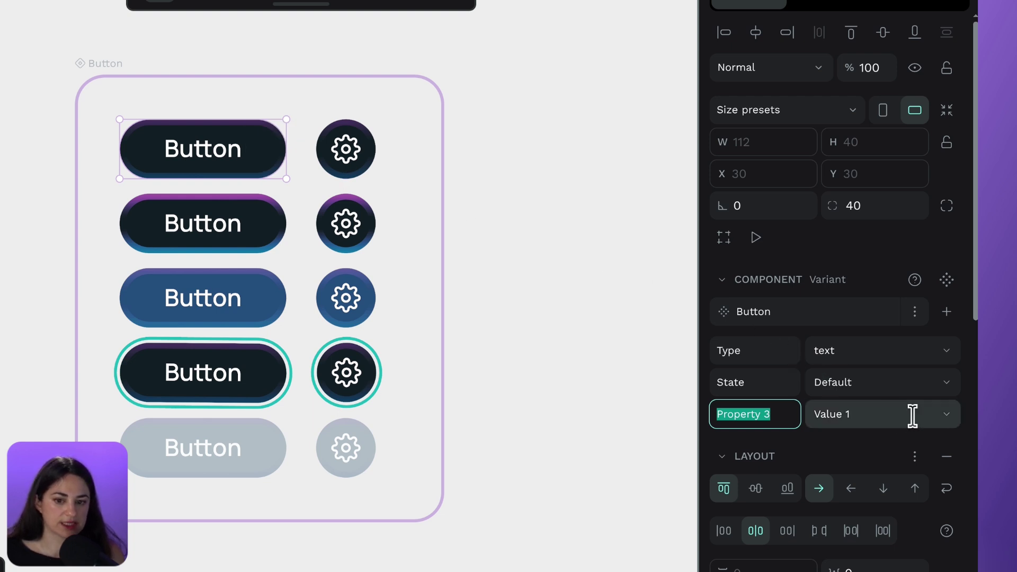
click(966, 412)
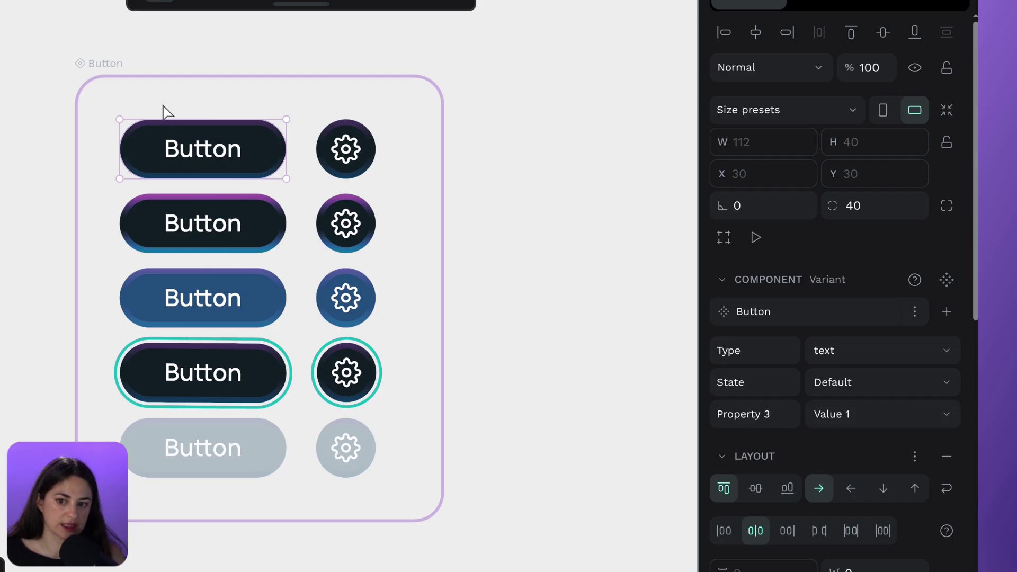
Delete Property 3 from the Button set, leaving only Type and State
click(102, 73)
click(106, 64)
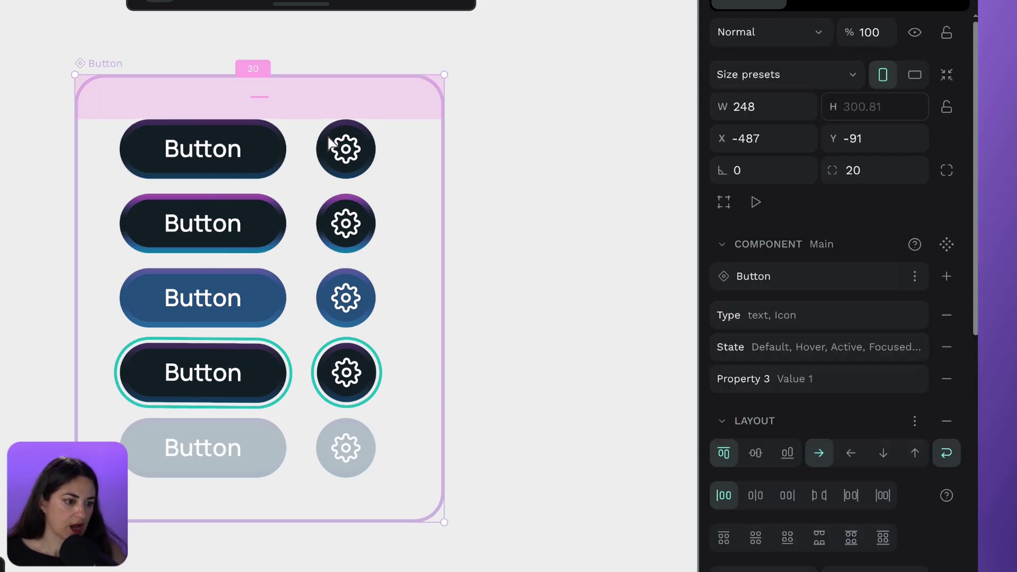
click(945, 378)
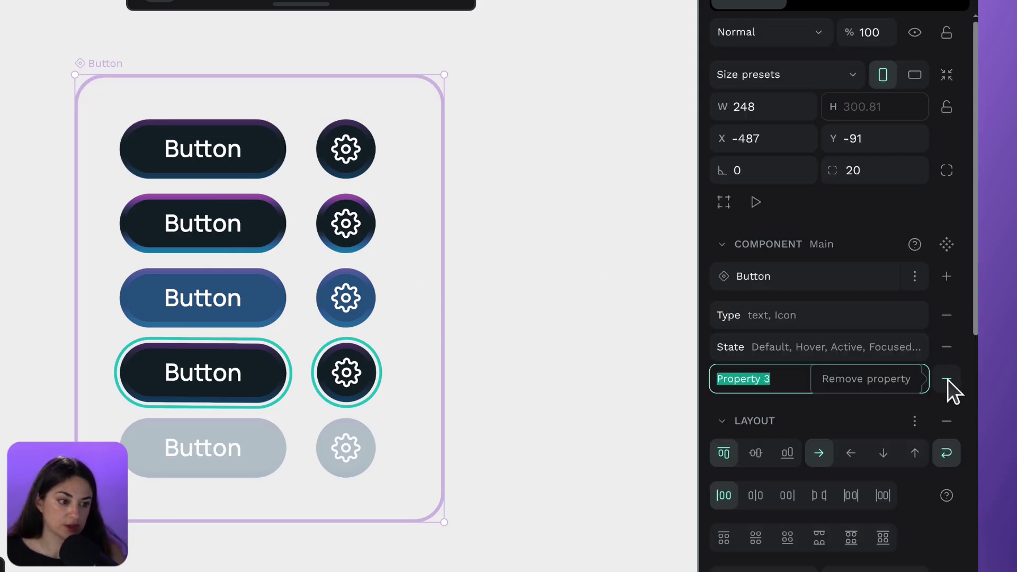
click(947, 379)
click(606, 317)
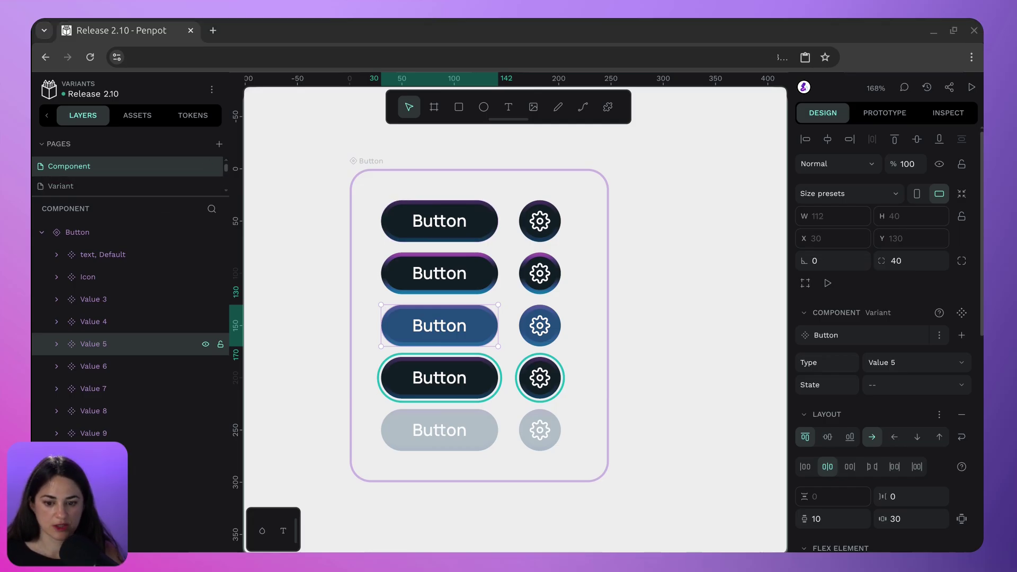
Set the left column's Type to text and the gear column's Type to Icon
click(379, 189)
drag(375, 183, 513, 470)
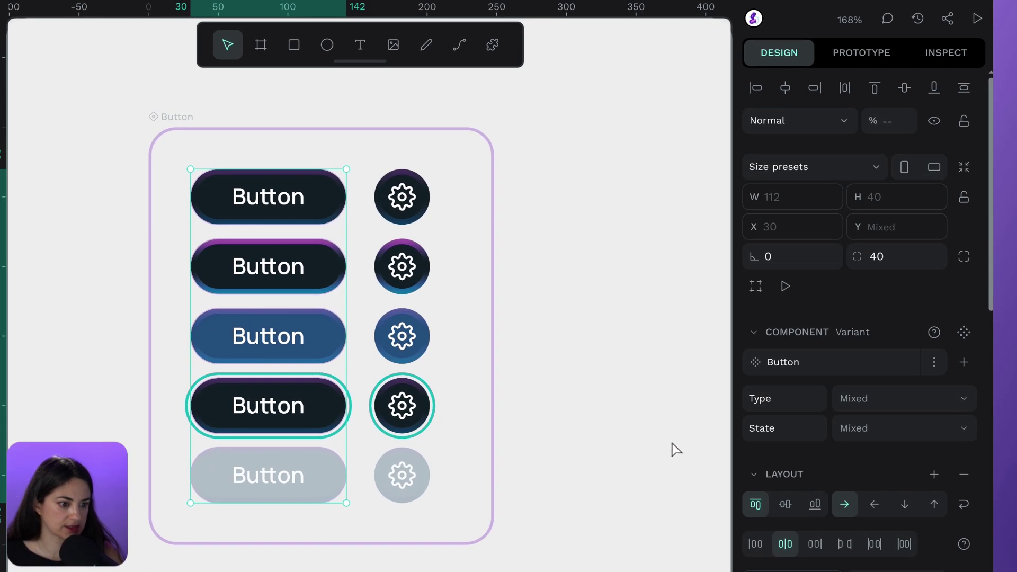
click(915, 375)
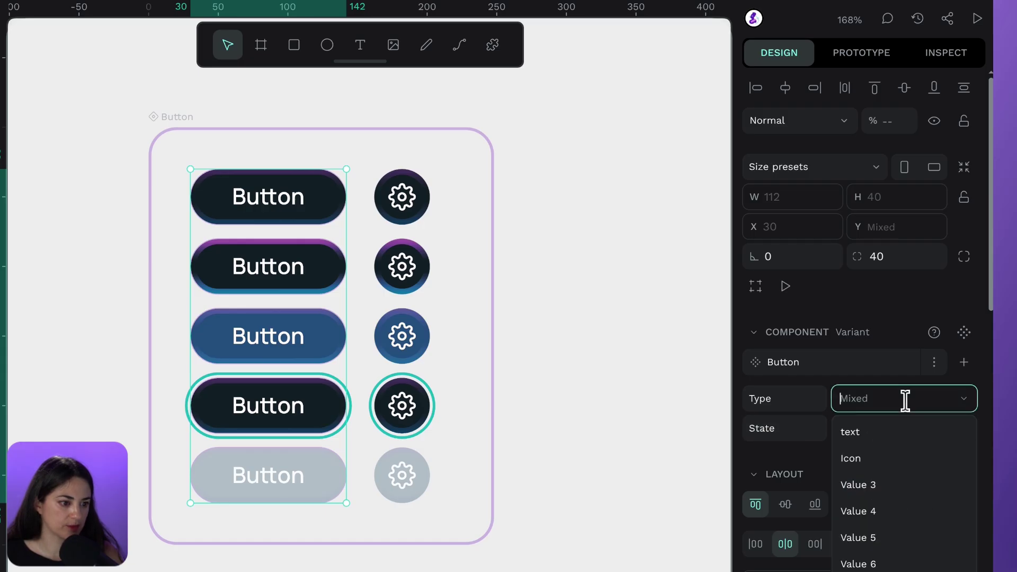
click(895, 434)
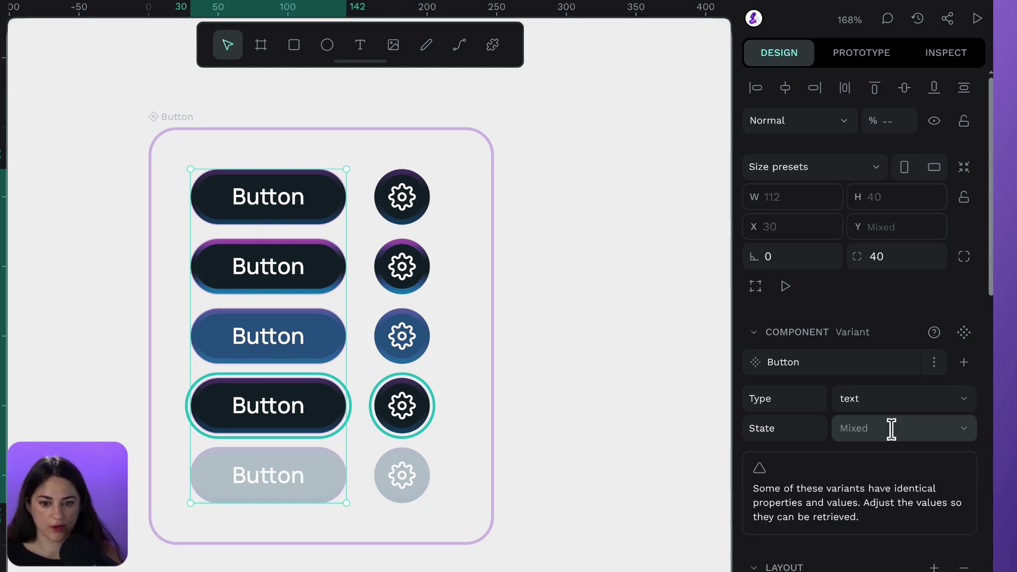
click(460, 523)
drag(458, 512, 370, 161)
click(890, 399)
click(879, 458)
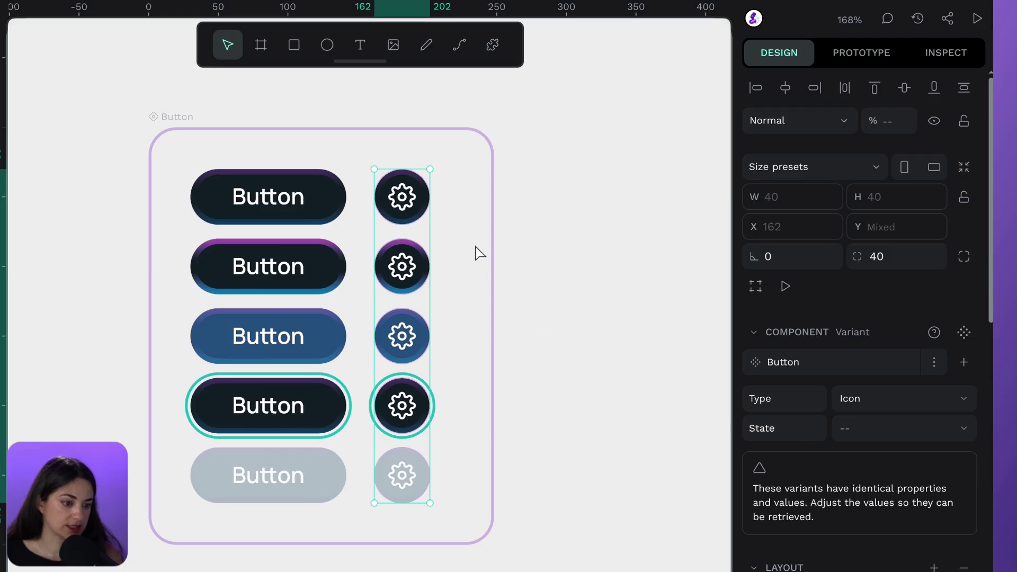
Set the top row's State to Default and the second row's to Hover
click(357, 186)
drag(172, 143, 434, 229)
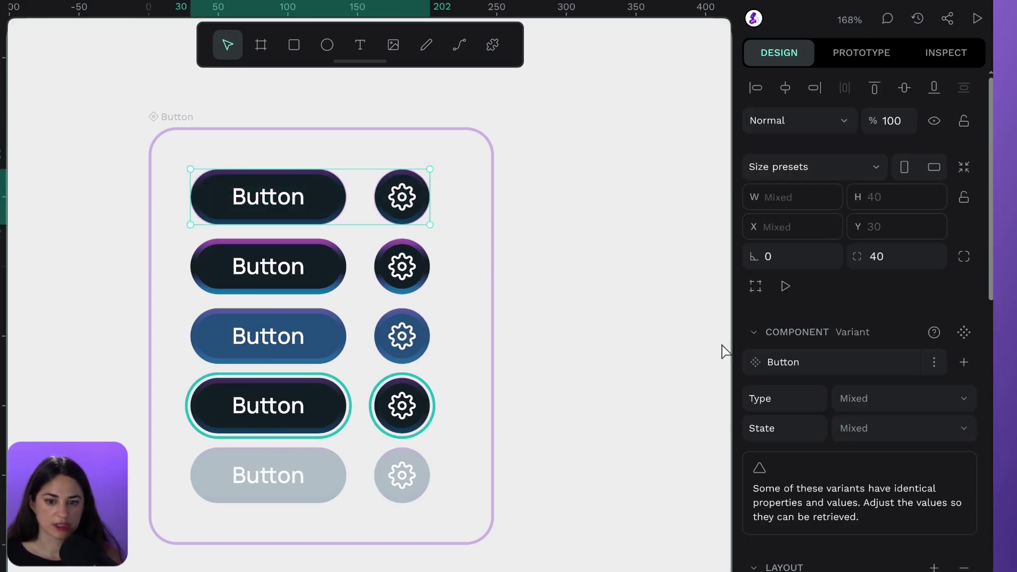
click(865, 426)
click(880, 462)
drag(171, 234, 452, 302)
click(874, 426)
text(Hover)
key(Return)
Set the remaining rows' State to Active, Focused and Disabled
drag(180, 301, 433, 374)
click(869, 429)
text(Active)
key(Return)
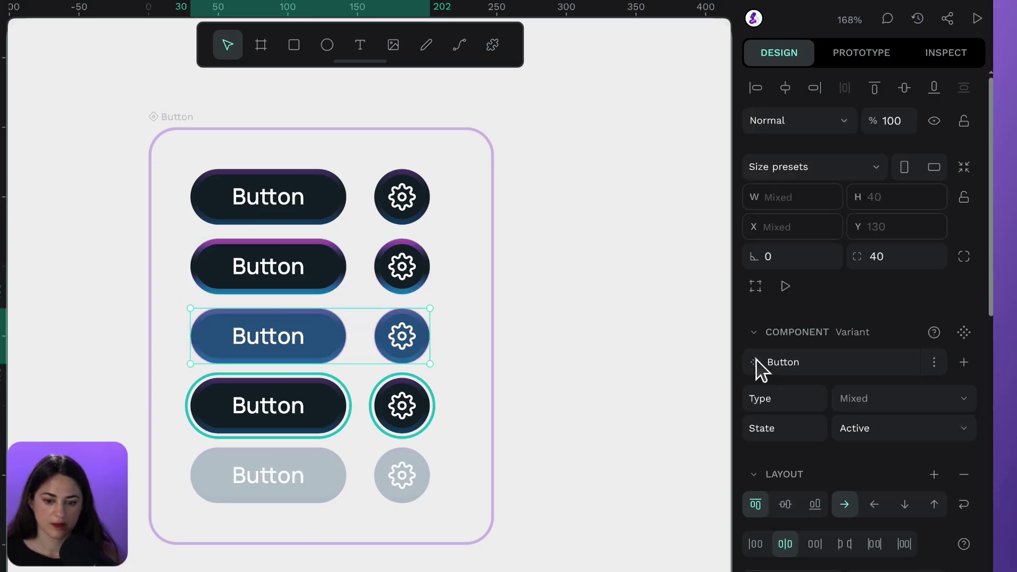
drag(180, 371, 163, 524)
click(869, 428)
text(Focused)
key(Return)
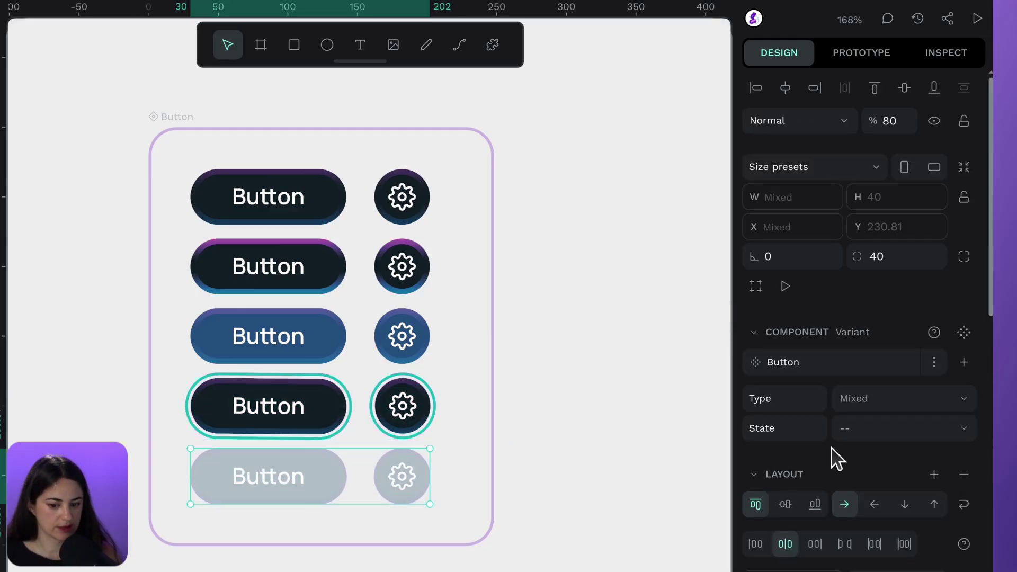
click(842, 430)
text(Disabled)
key(Return)
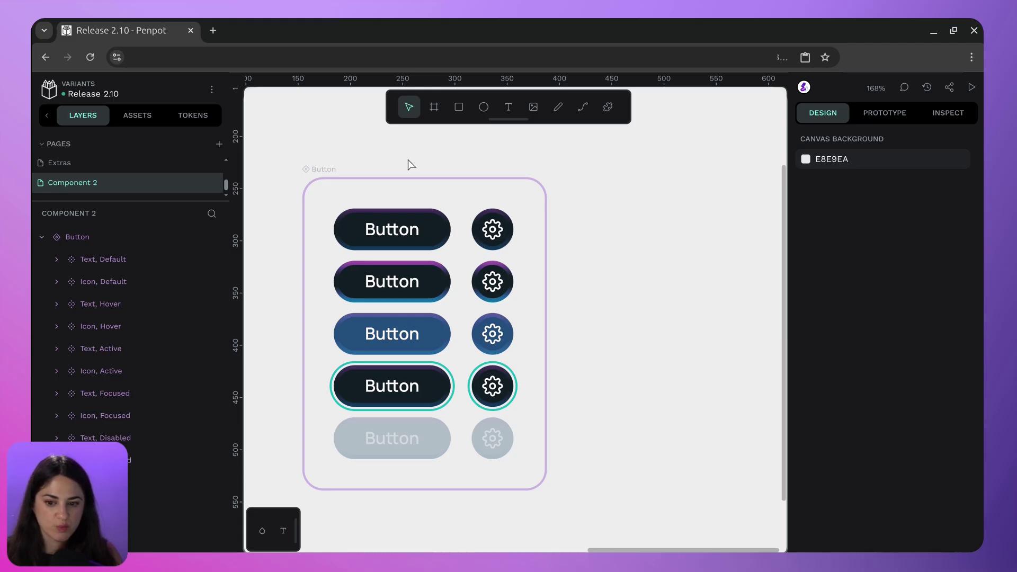
Alt-drag a copy of the Text, Default Button variant to the right of the set
alt+click(433, 233)
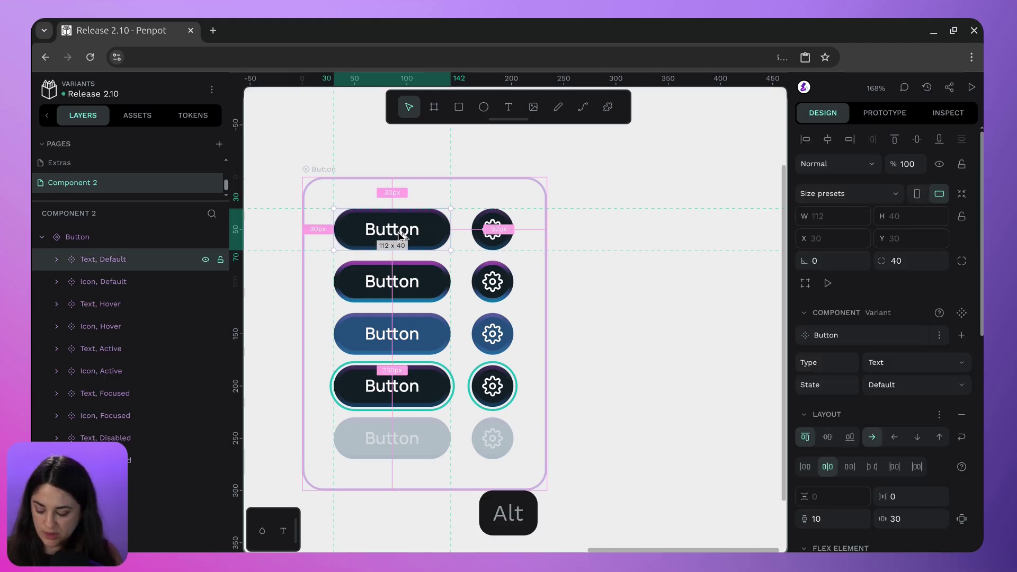
drag(433, 233, 634, 231)
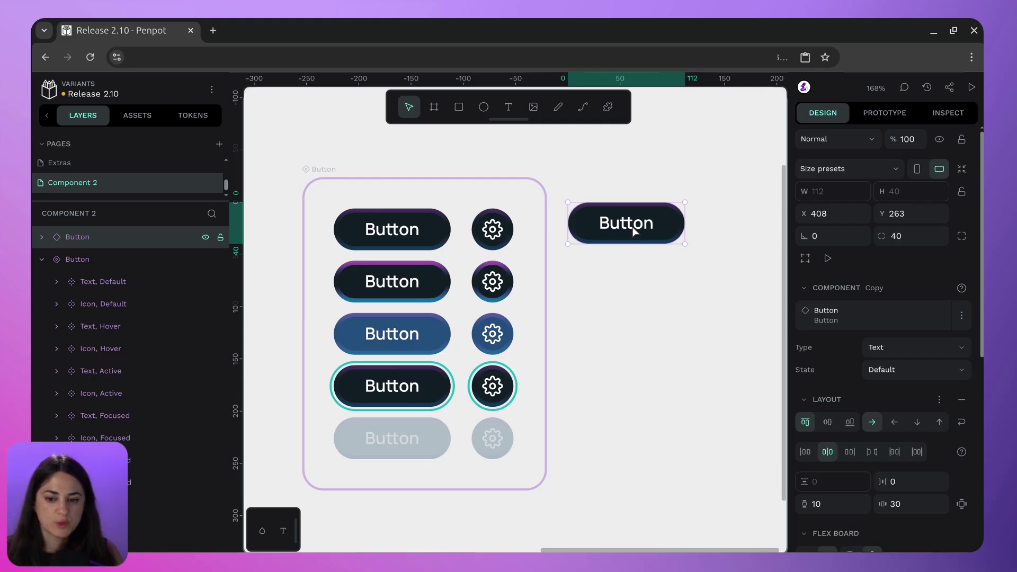
click(416, 244)
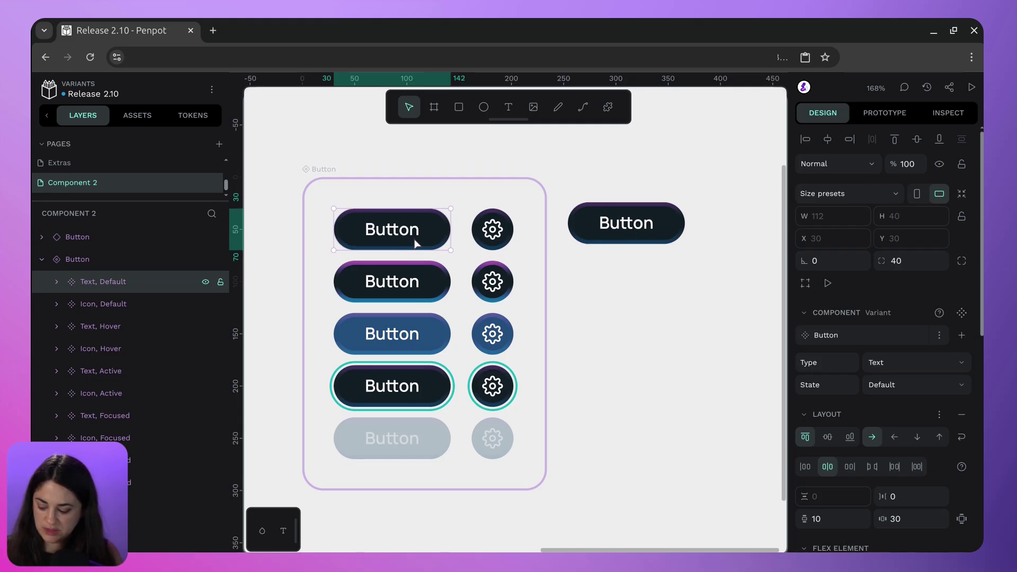
Paste a second copy of the default Button and place it 20 px below the first
key(ctrl+c)
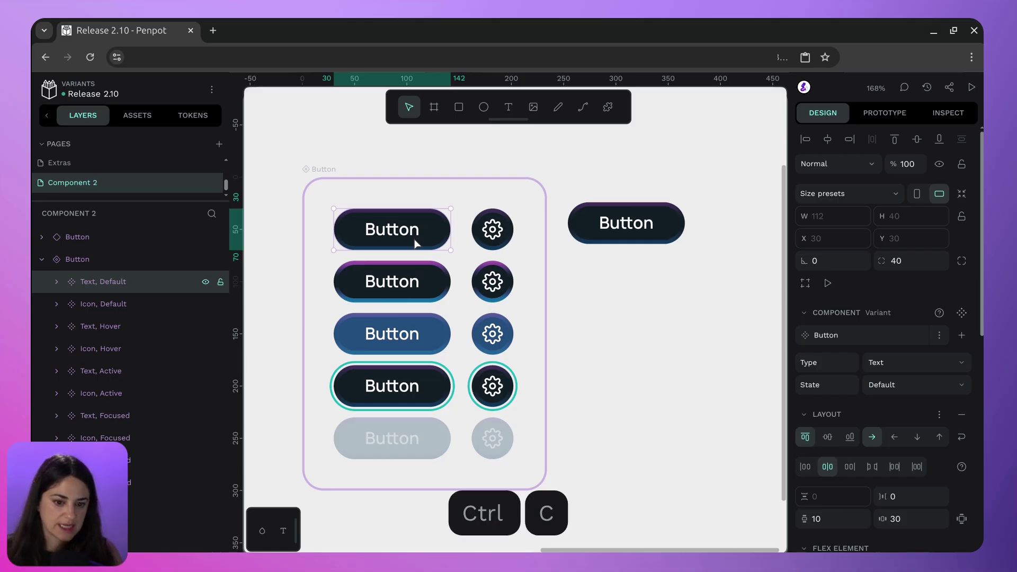
click(660, 289)
key(ctrl+v)
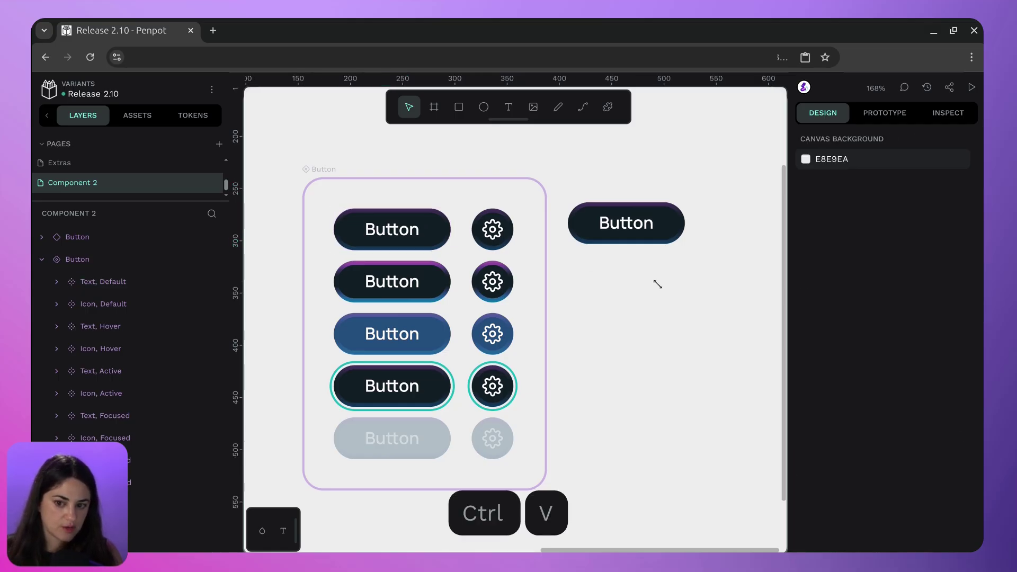
drag(669, 302, 601, 272)
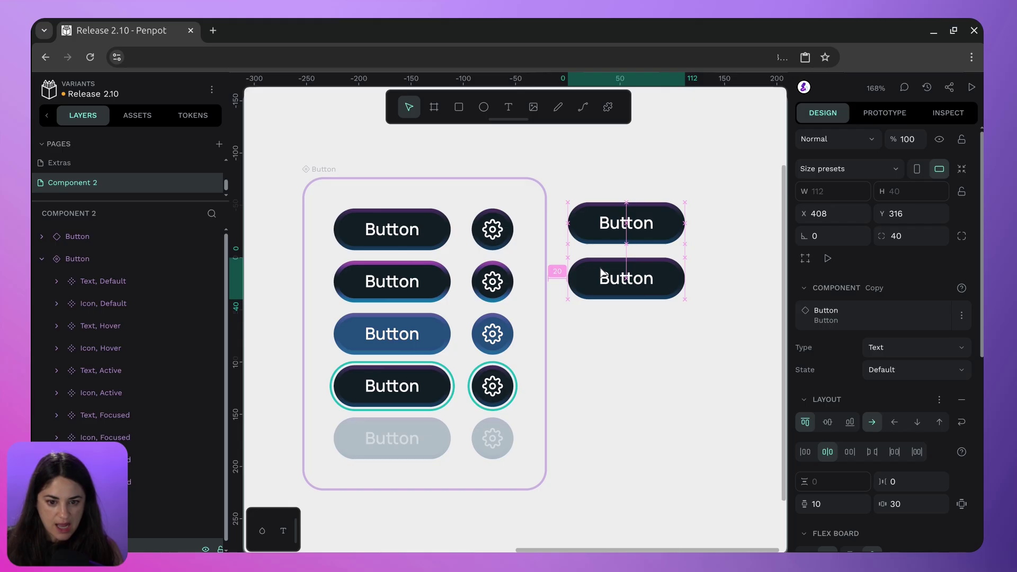
click(579, 329)
click(140, 117)
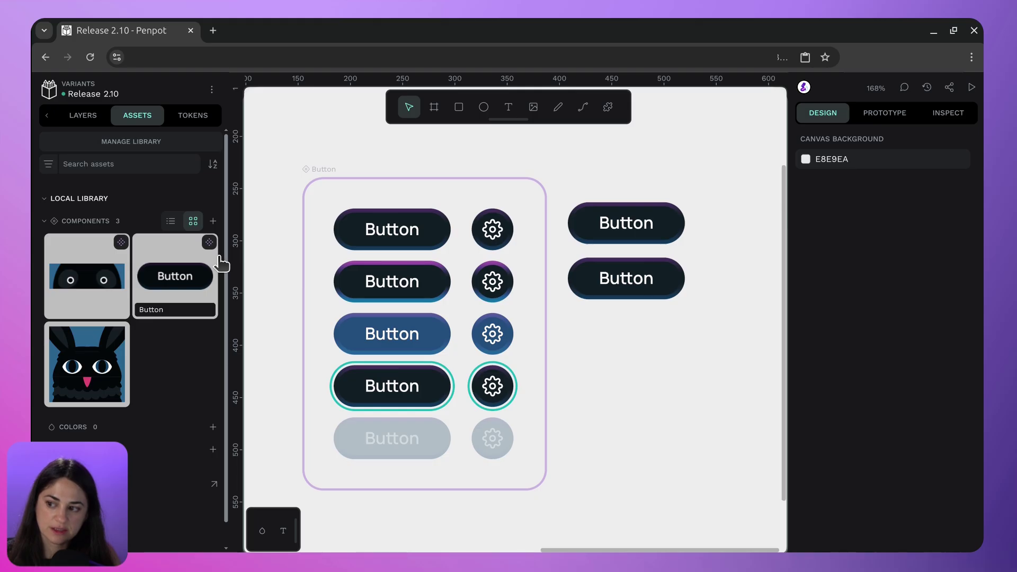
Drag a Button component from the Assets list view onto the canvas below the two copies
click(170, 221)
mouse_move(213, 286)
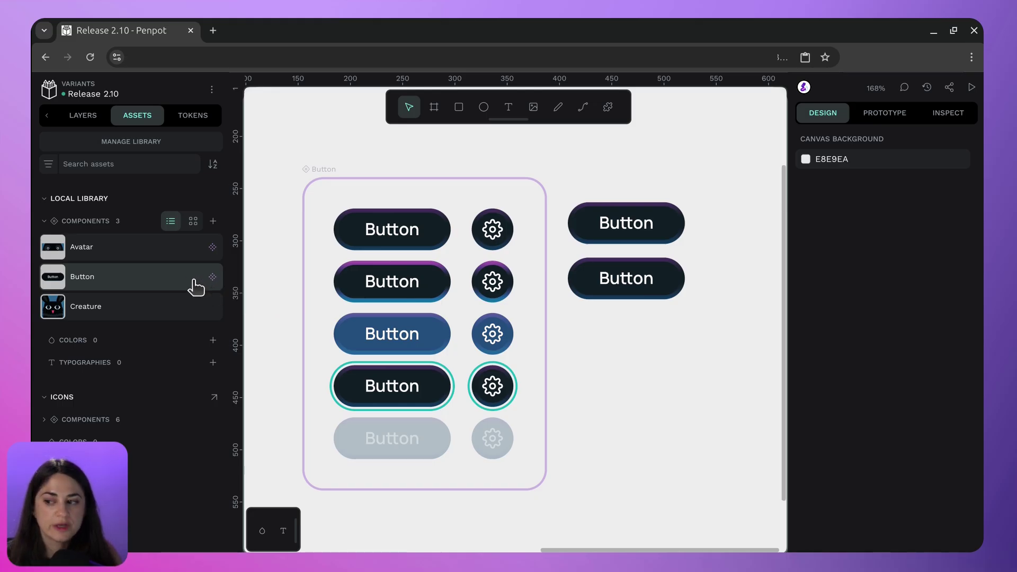
drag(191, 286, 622, 341)
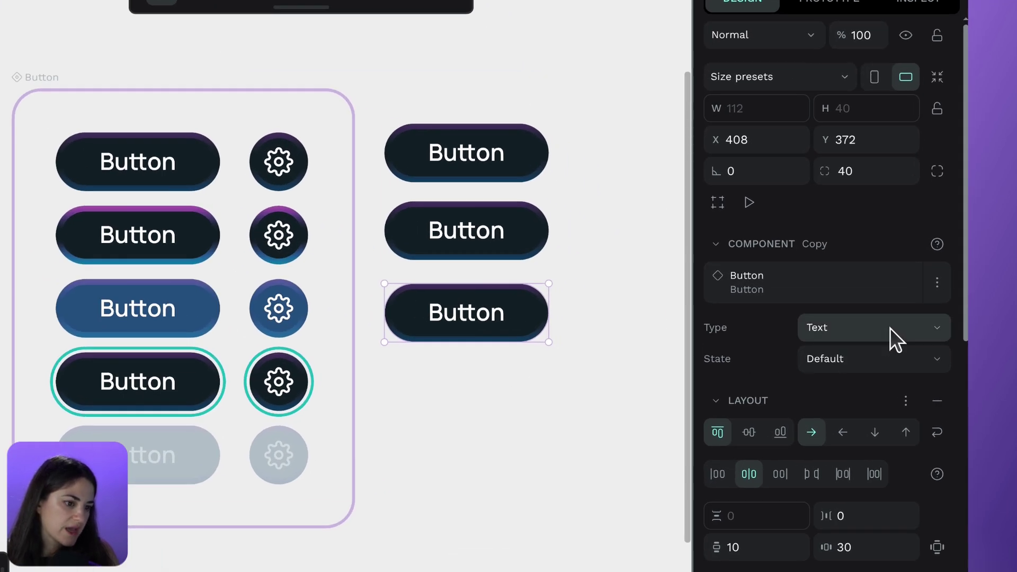
Set the bottom Button instance to Type Icon and State Focused
click(894, 333)
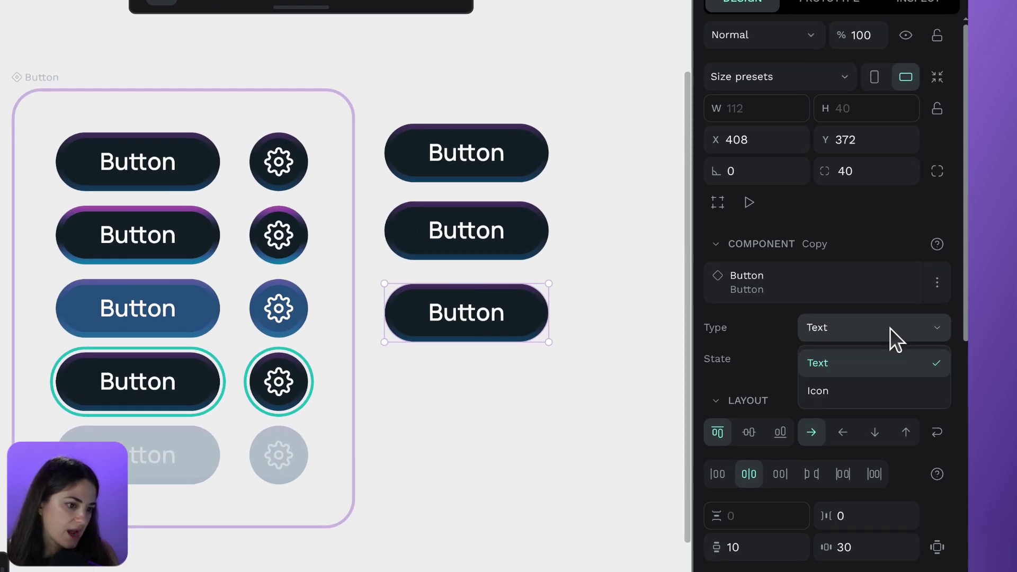
click(866, 390)
click(868, 359)
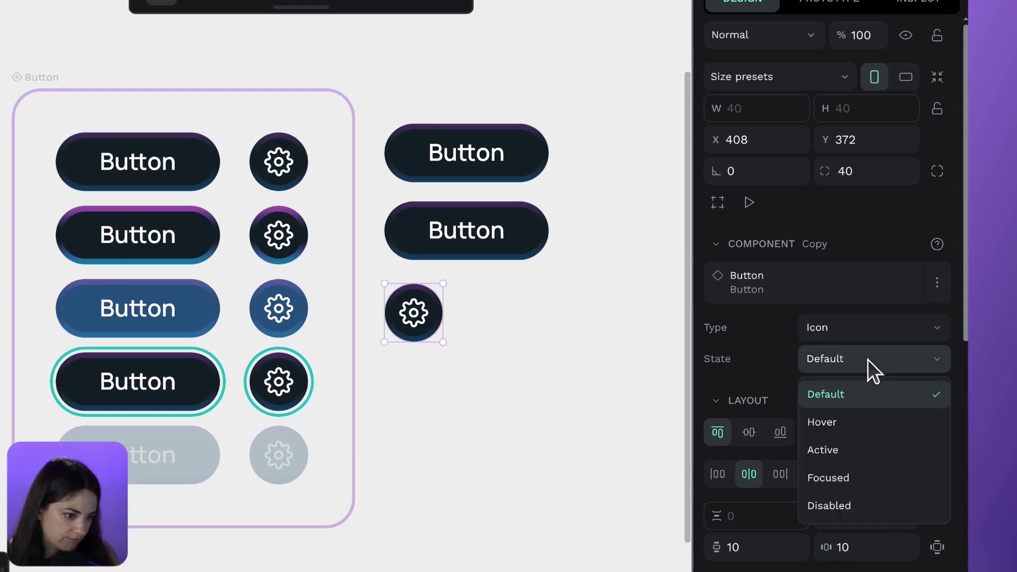
click(868, 480)
key(Escape)
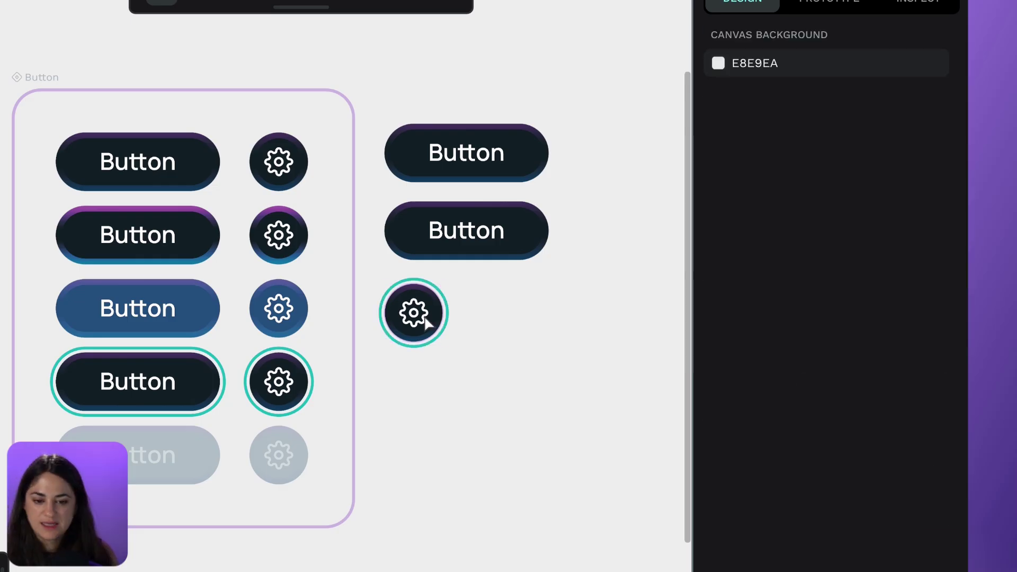
Change the middle Button copy's fill to a vivid magenta
click(454, 245)
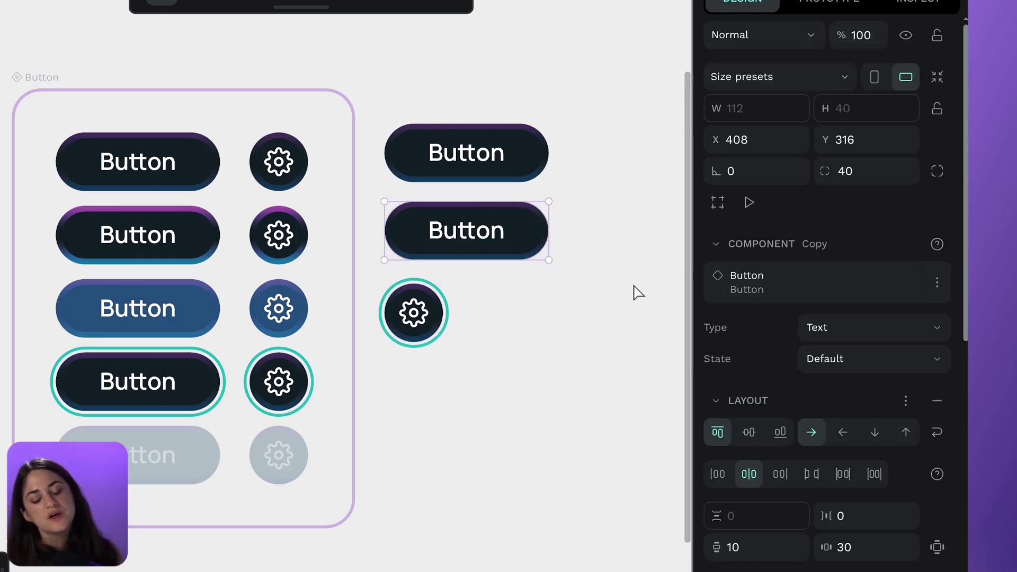
scroll(822, 331, down, 5)
scroll(822, 331, down, 3)
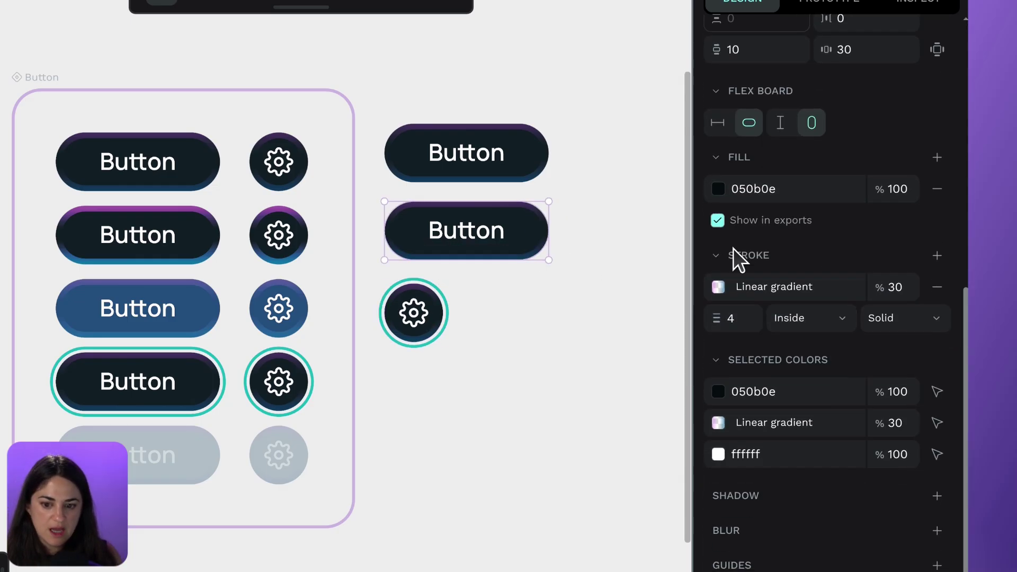
click(718, 190)
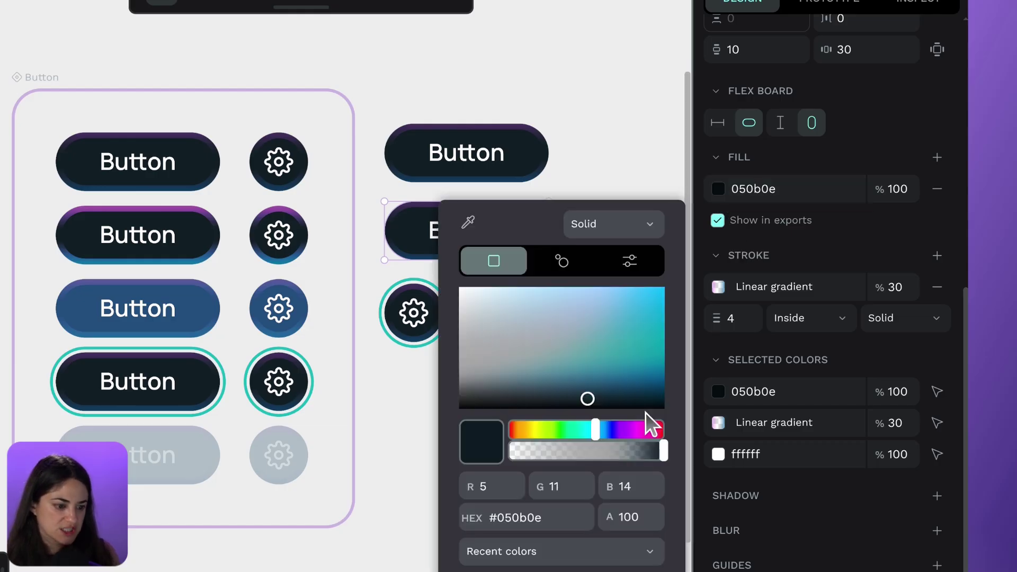
click(636, 429)
drag(640, 344, 654, 275)
click(620, 168)
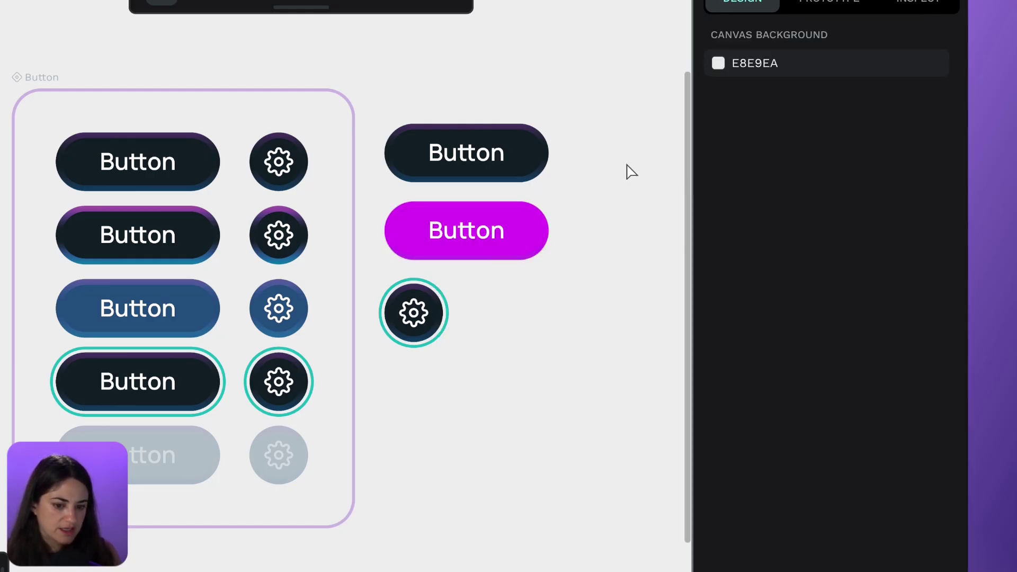
Switch the magenta middle button's Type to Icon
click(432, 229)
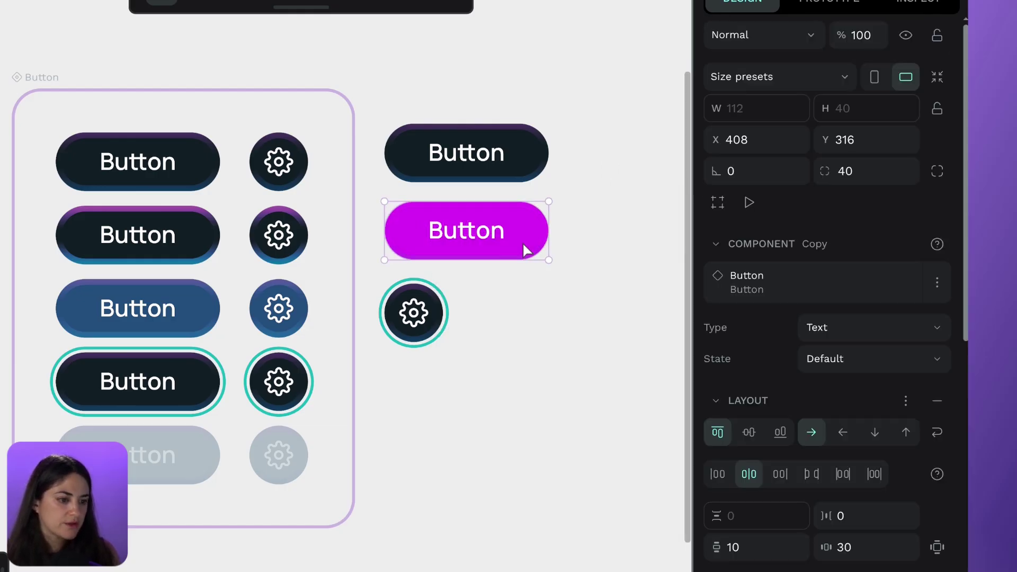
click(863, 332)
click(862, 391)
click(527, 278)
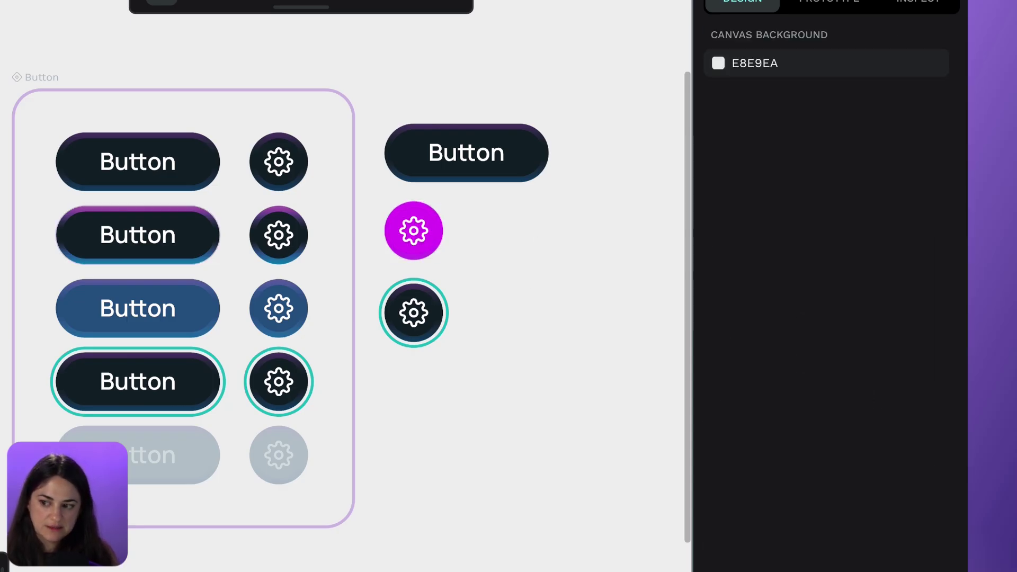
Read the Button set's variants-connection help, then select the Default gear variant on the Isolated page
click(81, 90)
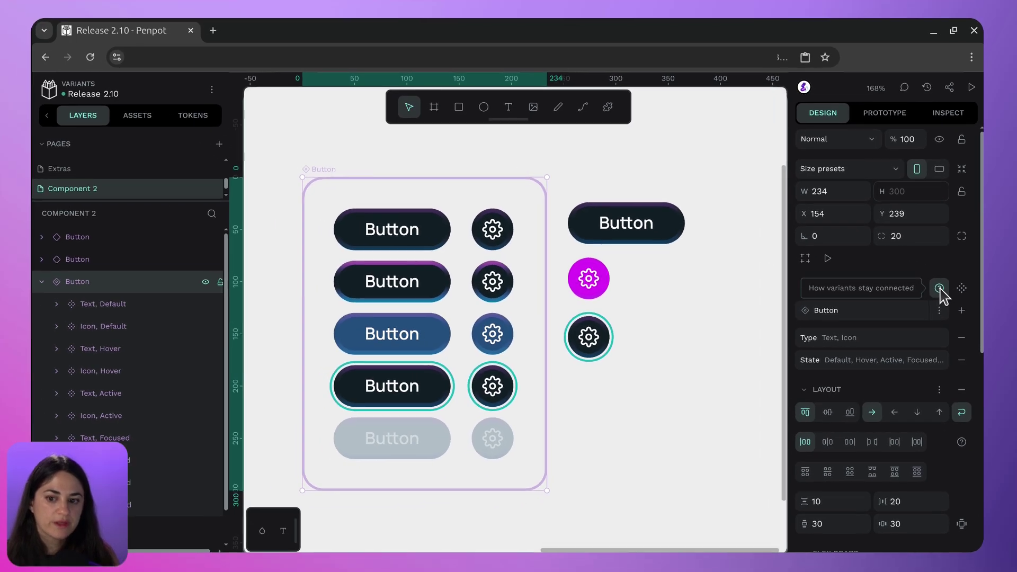
click(906, 246)
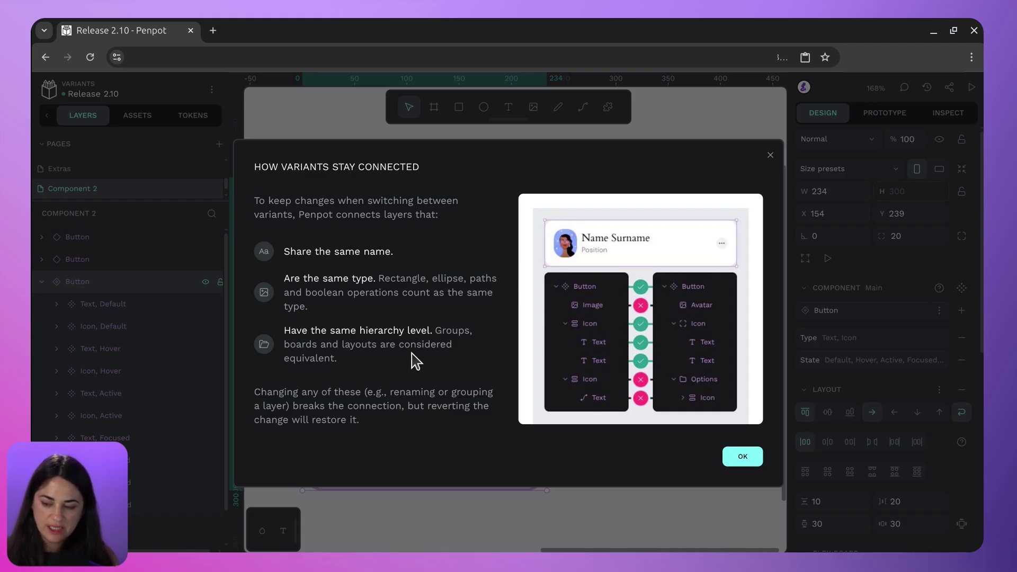
click(739, 456)
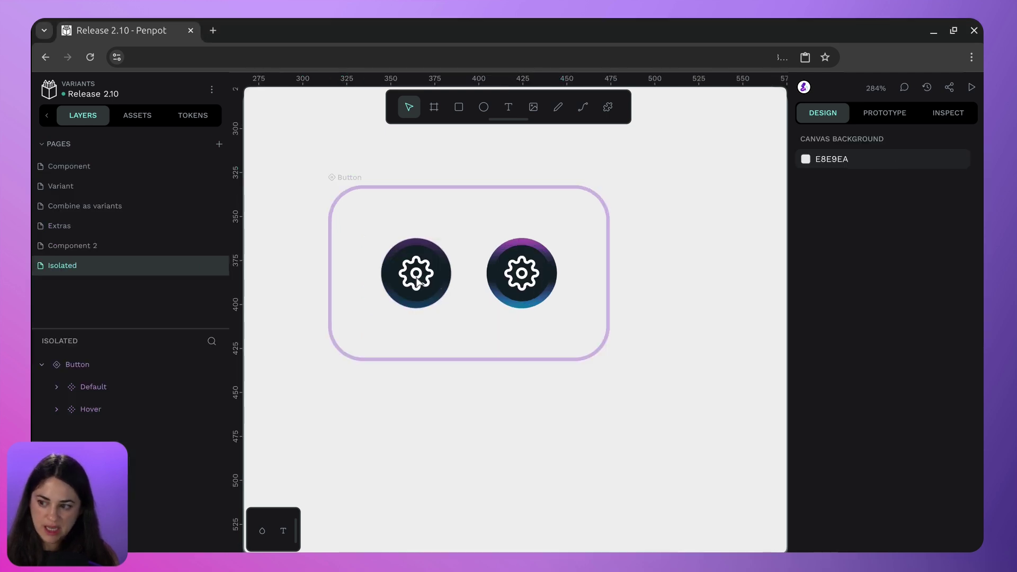
click(425, 281)
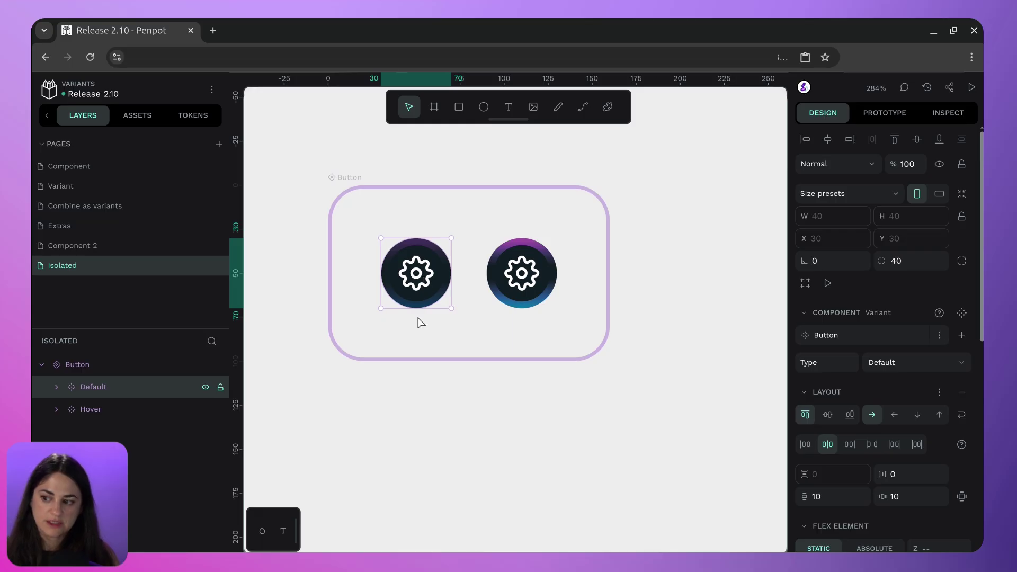
Duplicate the gear button below the set and make its gear icon magenta
drag(411, 292, 418, 435)
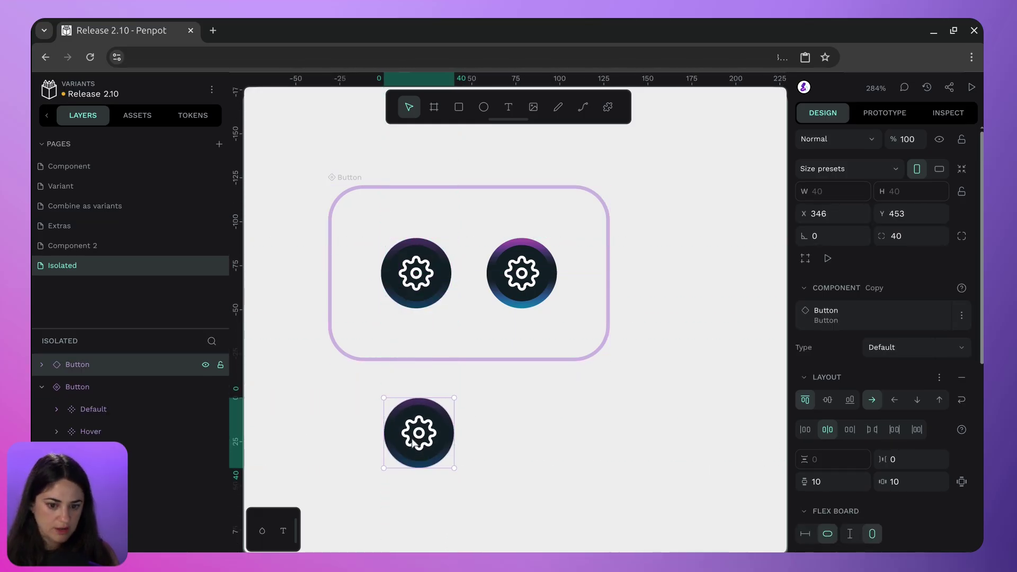
double_click(418, 433)
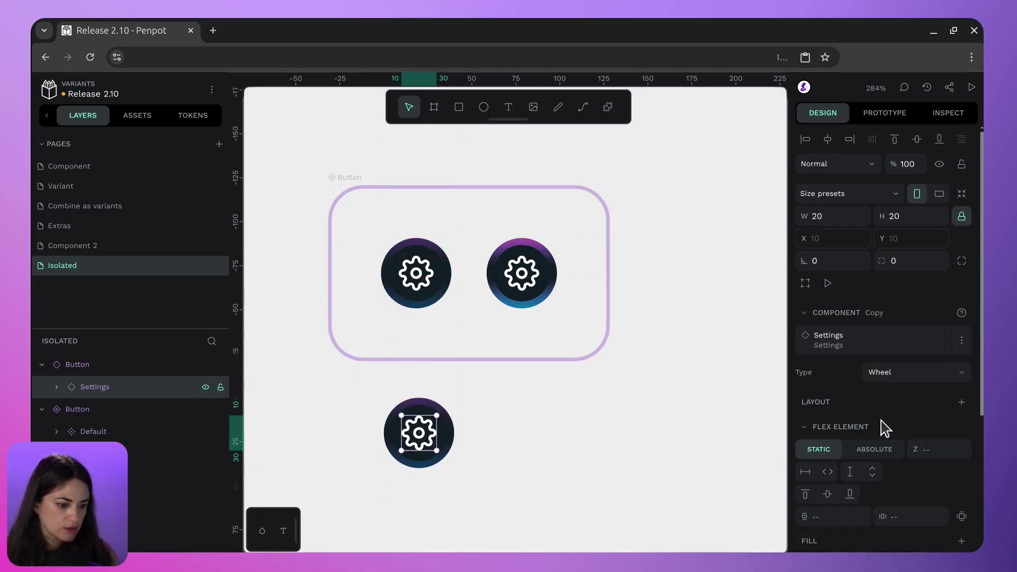
scroll(884, 436, down, 4)
click(805, 437)
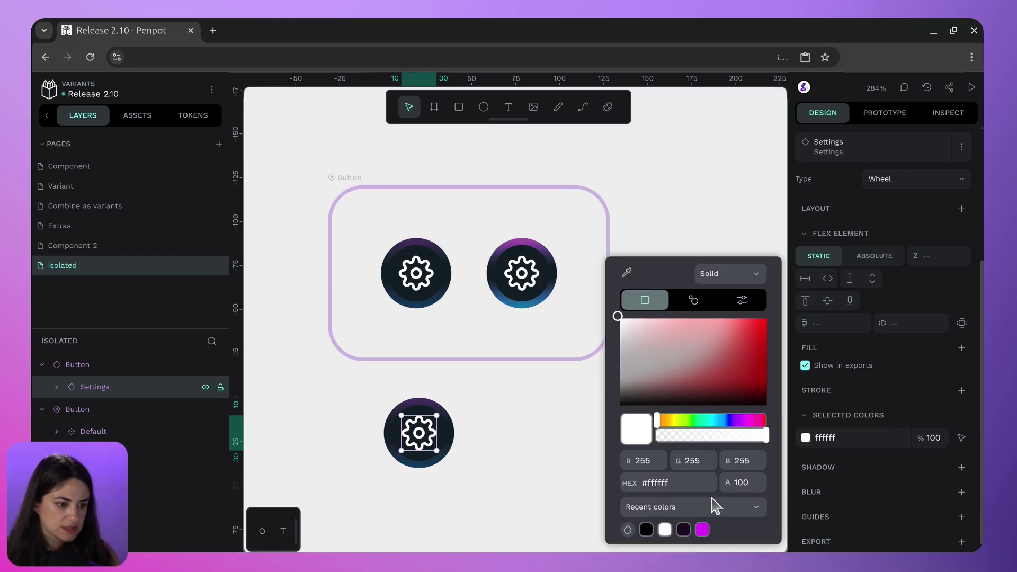
click(702, 530)
click(479, 429)
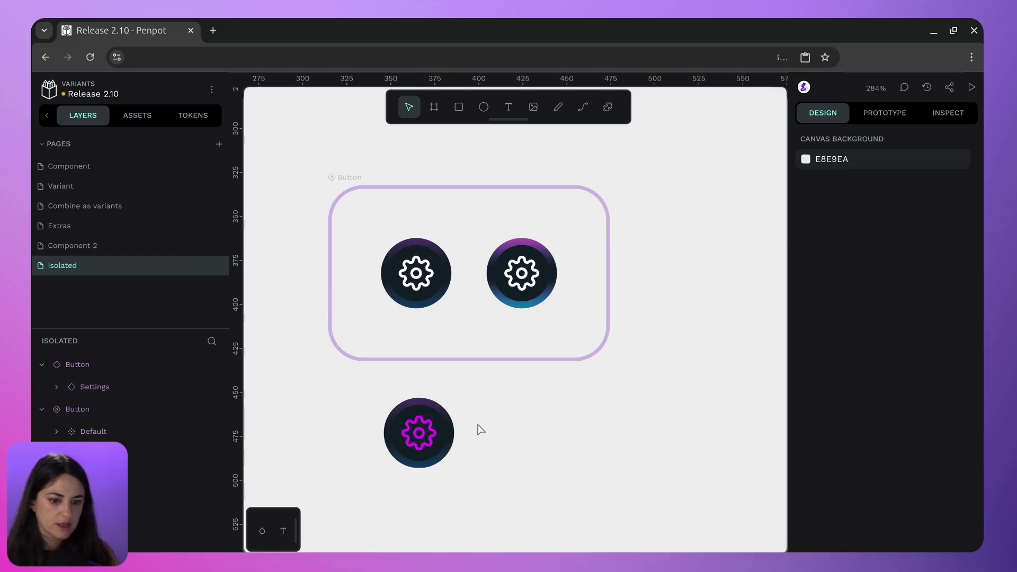
Set the copied gear button's variant Type to Hover
click(438, 422)
click(950, 348)
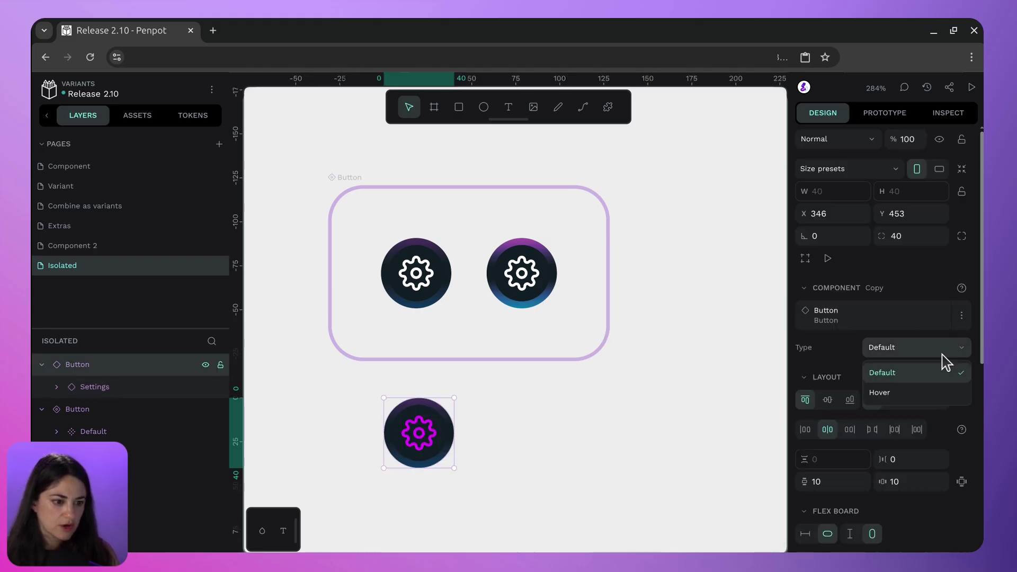
click(912, 391)
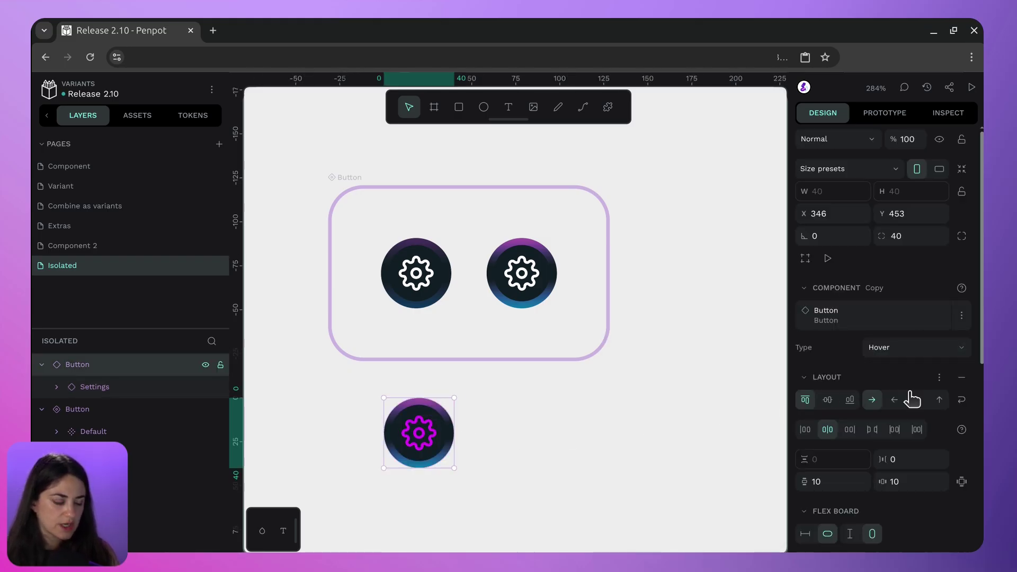
click(479, 429)
Rename the Default variant's gear layer to 'icon'
click(432, 422)
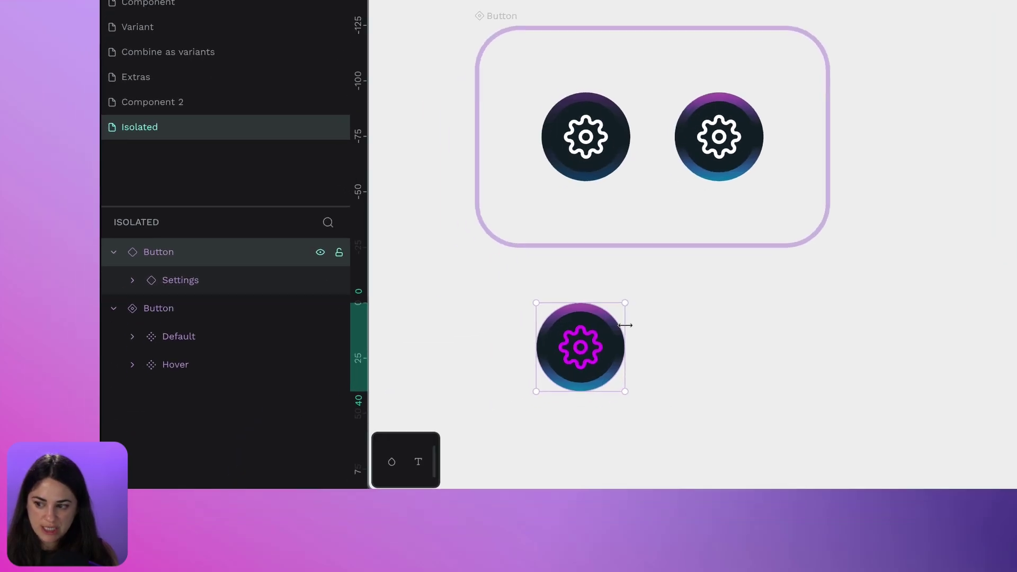
click(181, 333)
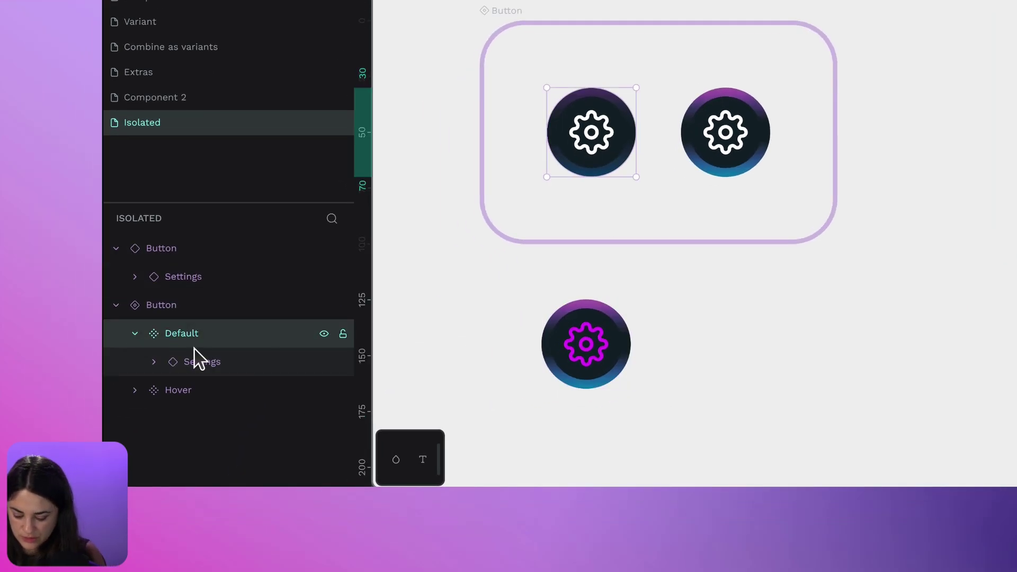
double_click(201, 352)
text(icon)
key(Return)
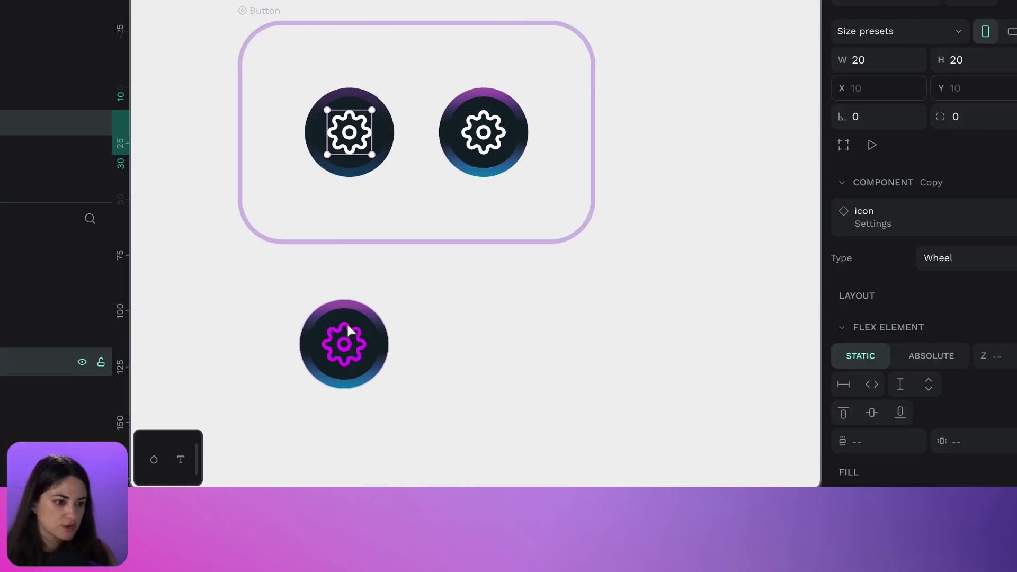
Toggle the copy's Type to Default and back to Hover, then view the variants connection note
click(583, 343)
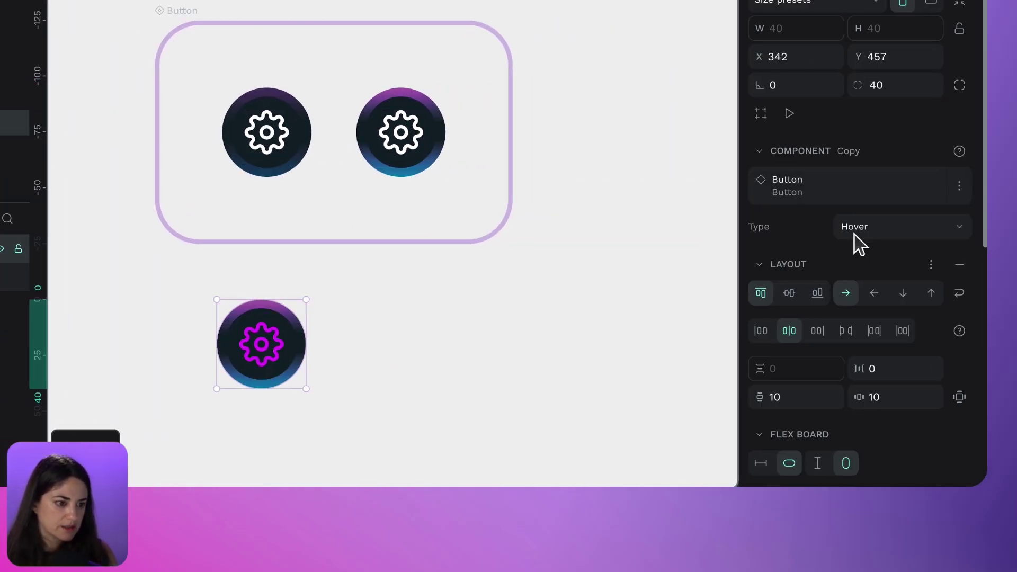
click(892, 233)
click(879, 260)
click(889, 226)
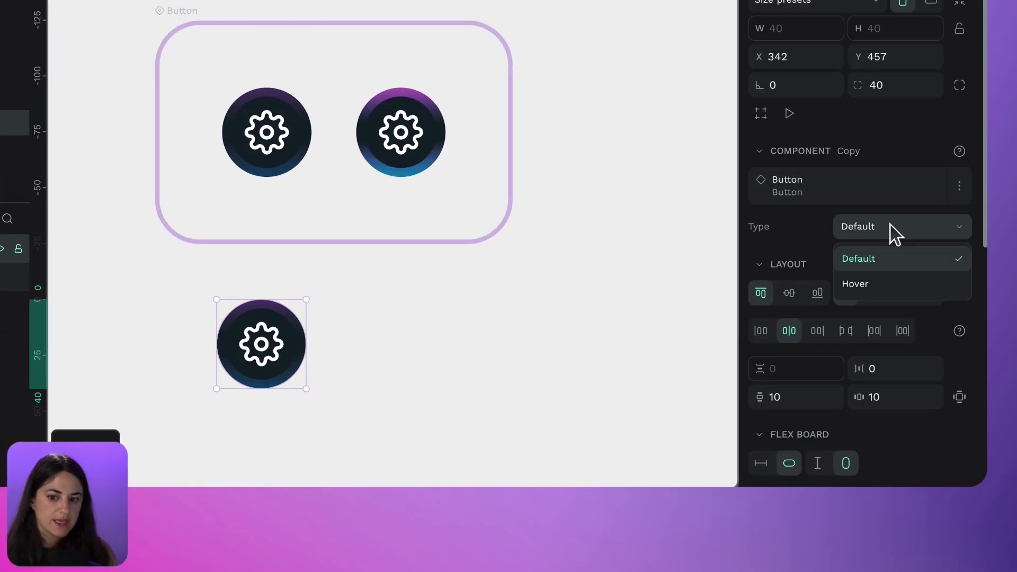
click(882, 286)
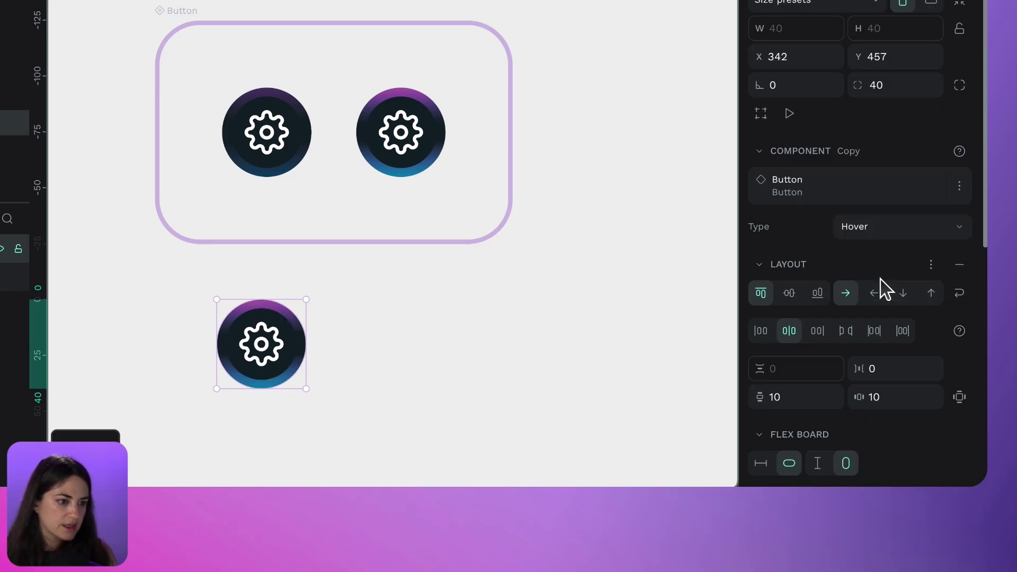
mouse_move(961, 153)
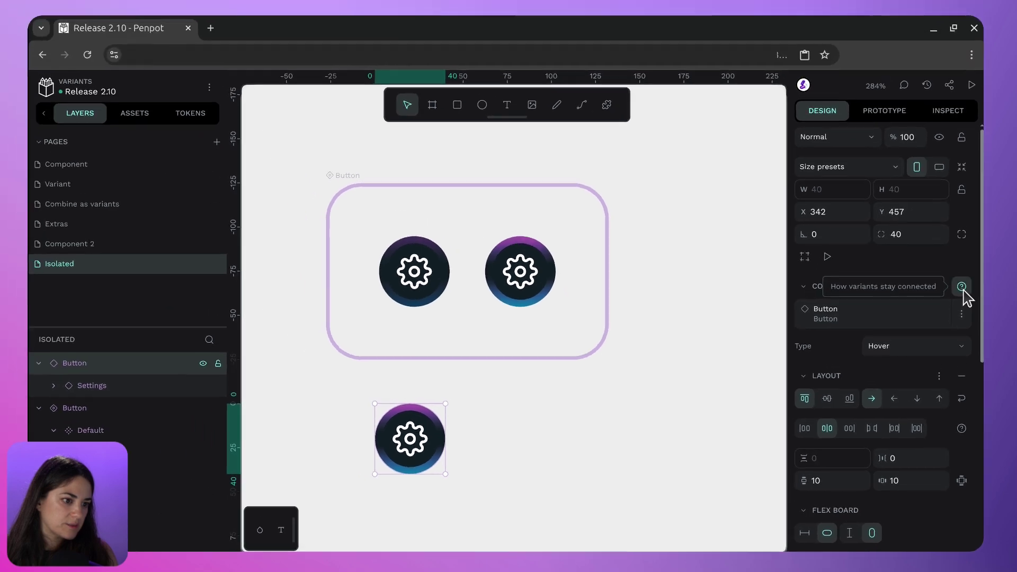
click(959, 152)
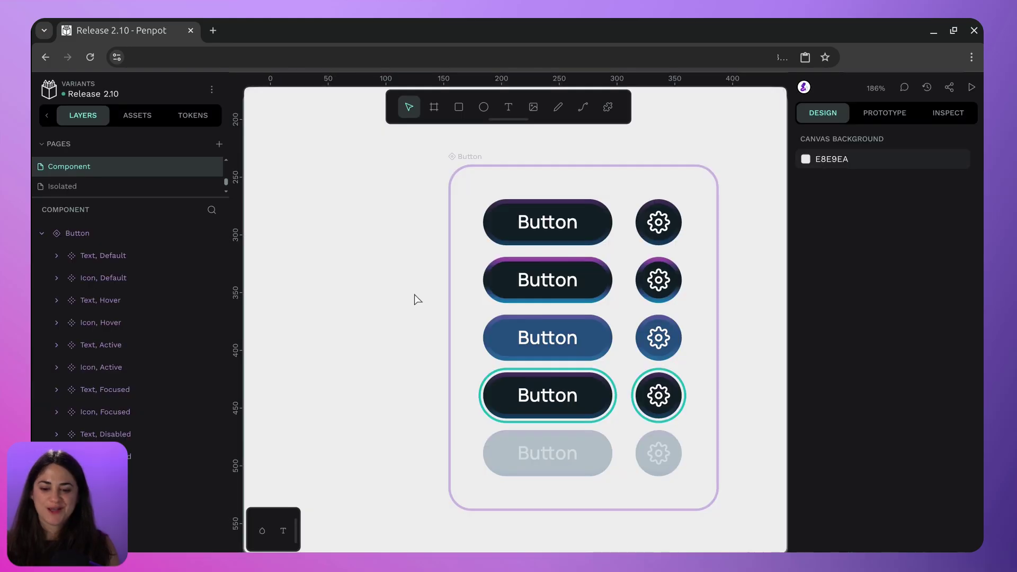
Dismiss the variants help note and select the Text, Default button variant on the Component page
click(752, 458)
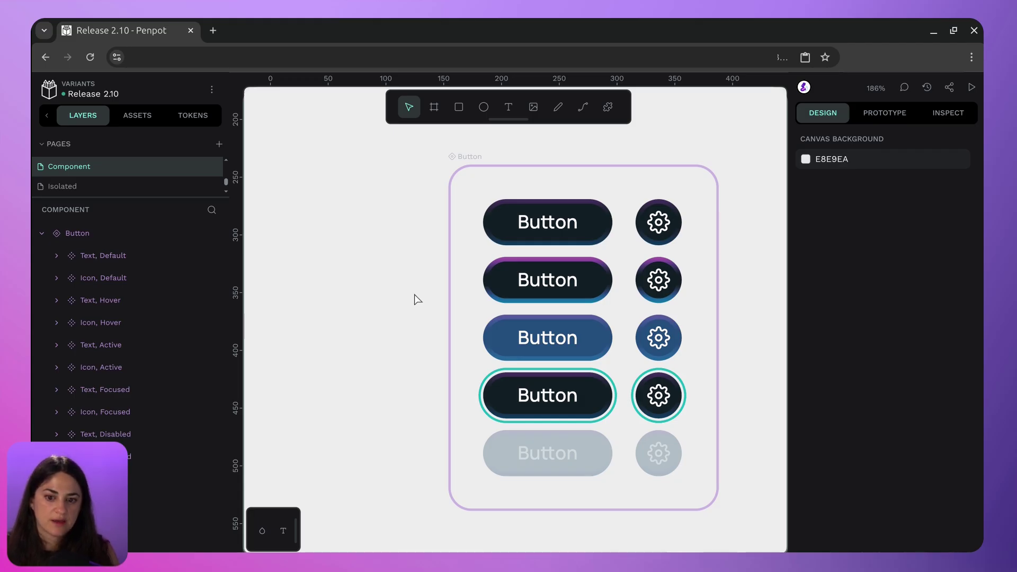
click(596, 208)
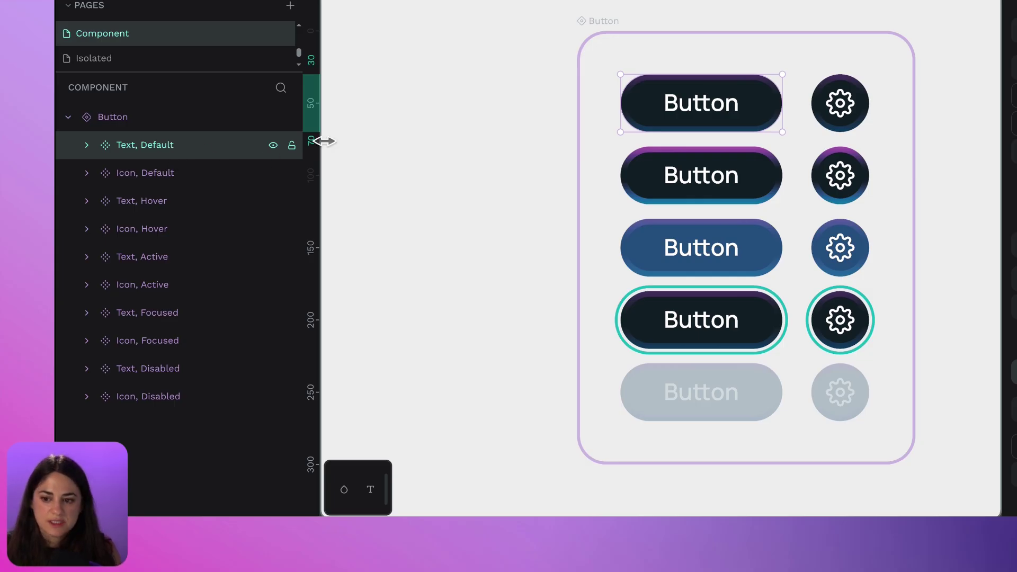
drag(748, 102, 494, 100)
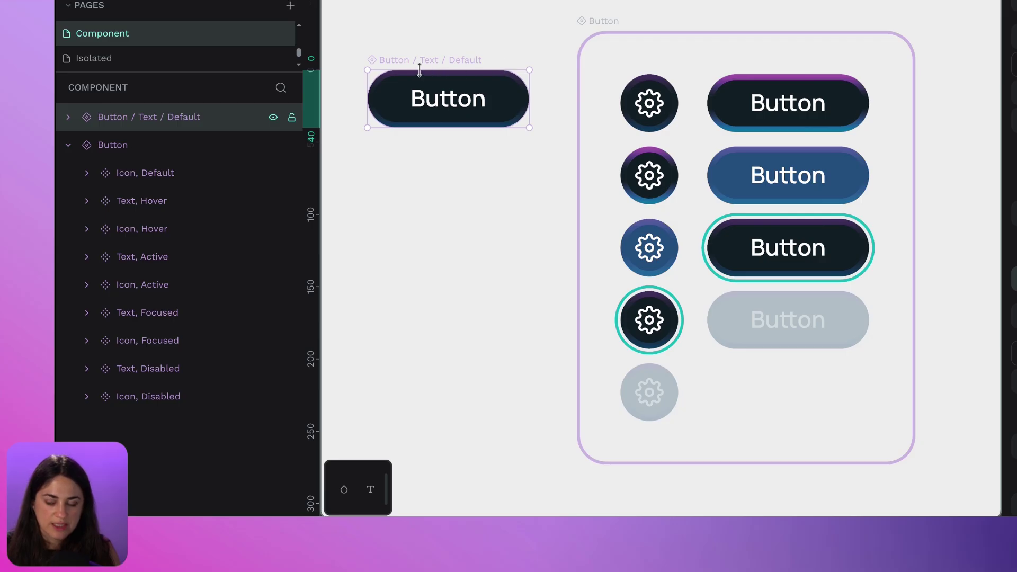
drag(419, 71, 640, 80)
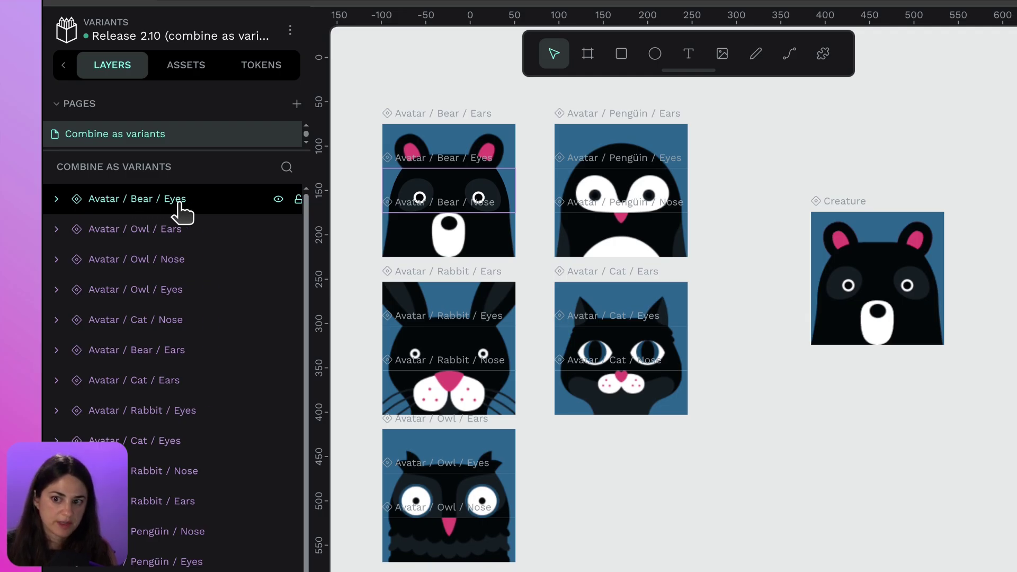
In the local Assets library, expand and collapse the Avatar Bear, Cat and Owl part groups
click(190, 69)
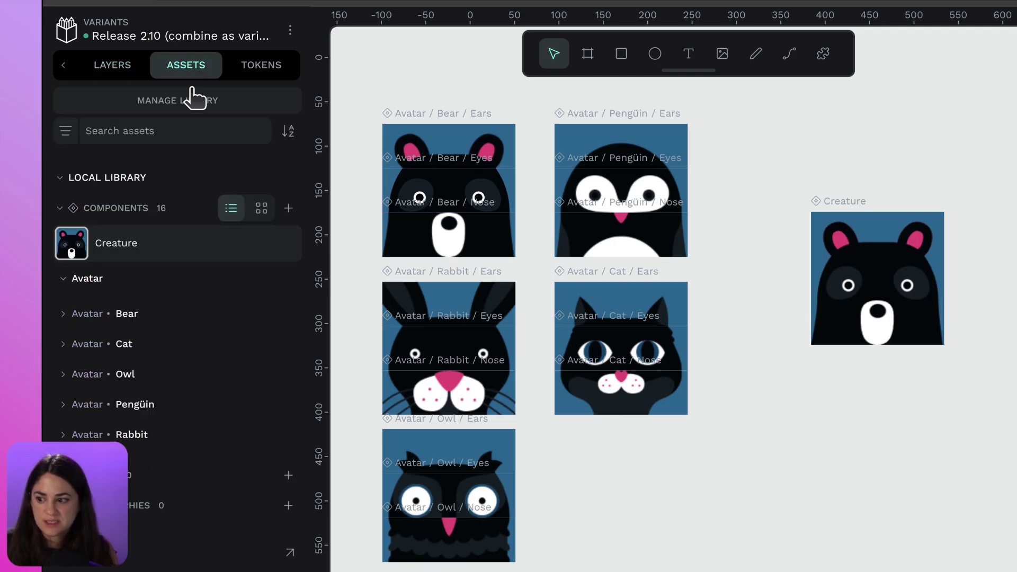
click(63, 314)
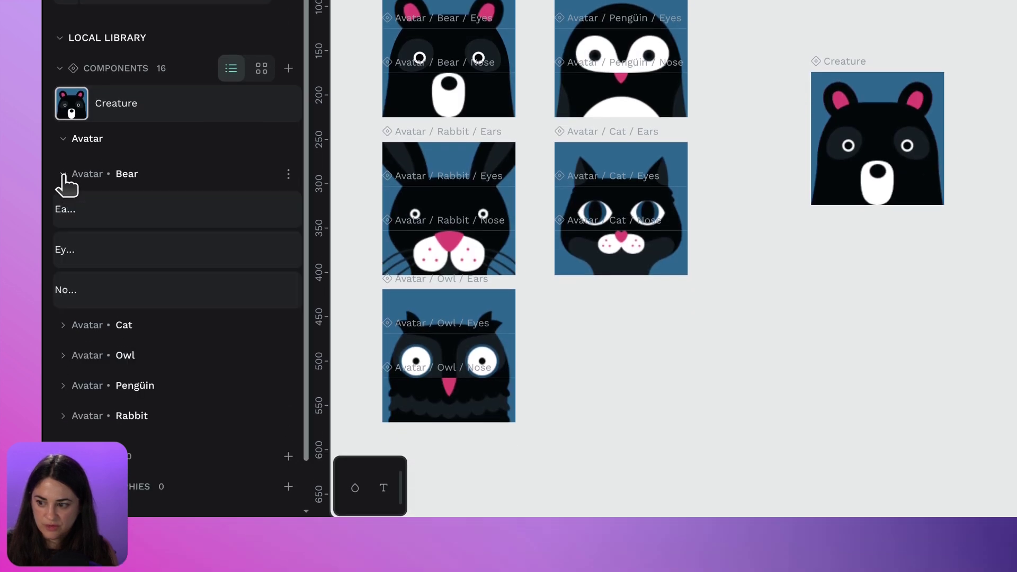
click(63, 326)
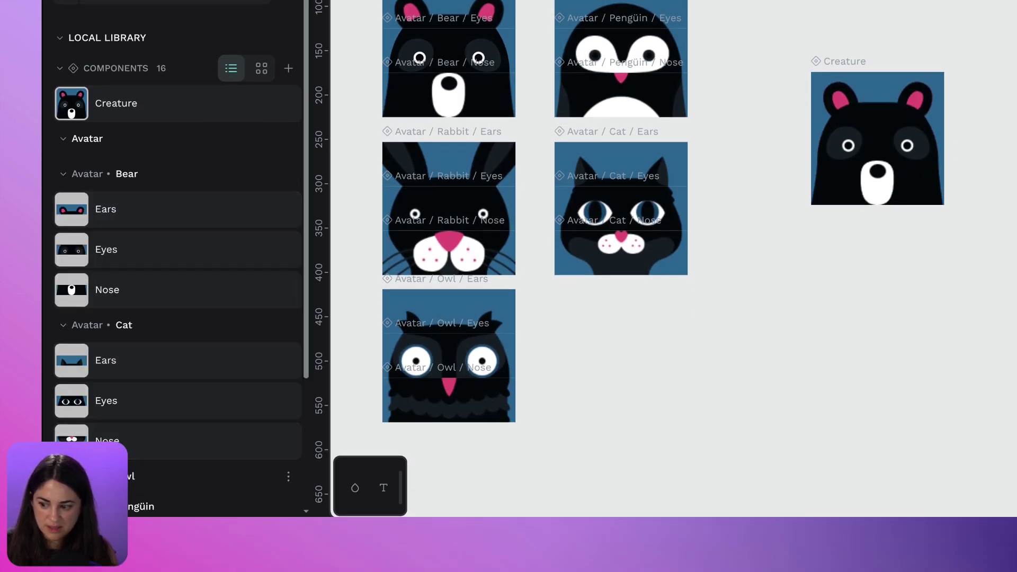
scroll(102, 415, down, 5)
scroll(103, 418, up, 5)
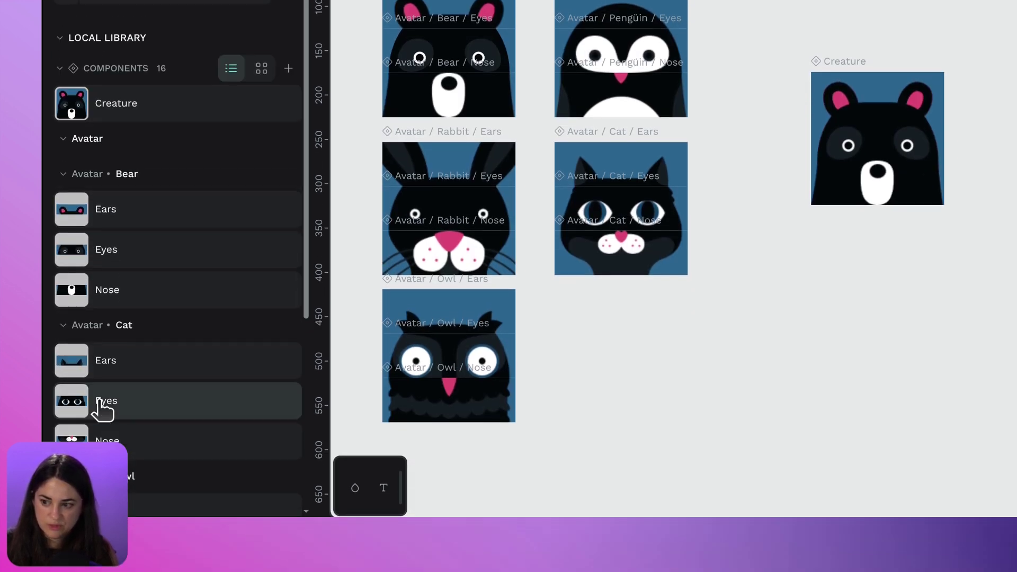
click(63, 174)
click(63, 204)
click(63, 234)
click(63, 138)
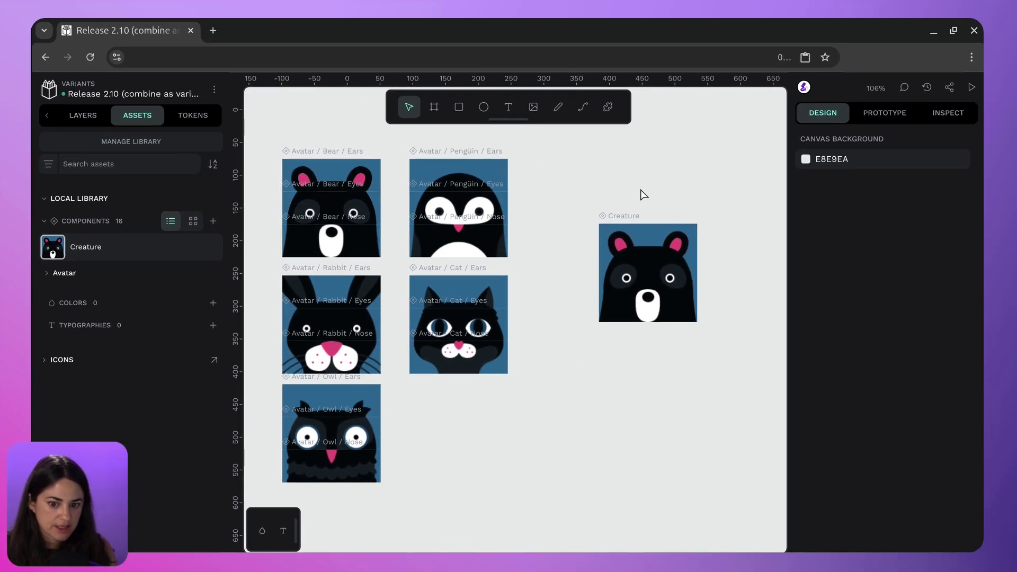
Swap the Creature's Ears part from the Bear Ears to the Rabbit Ears component
click(651, 243)
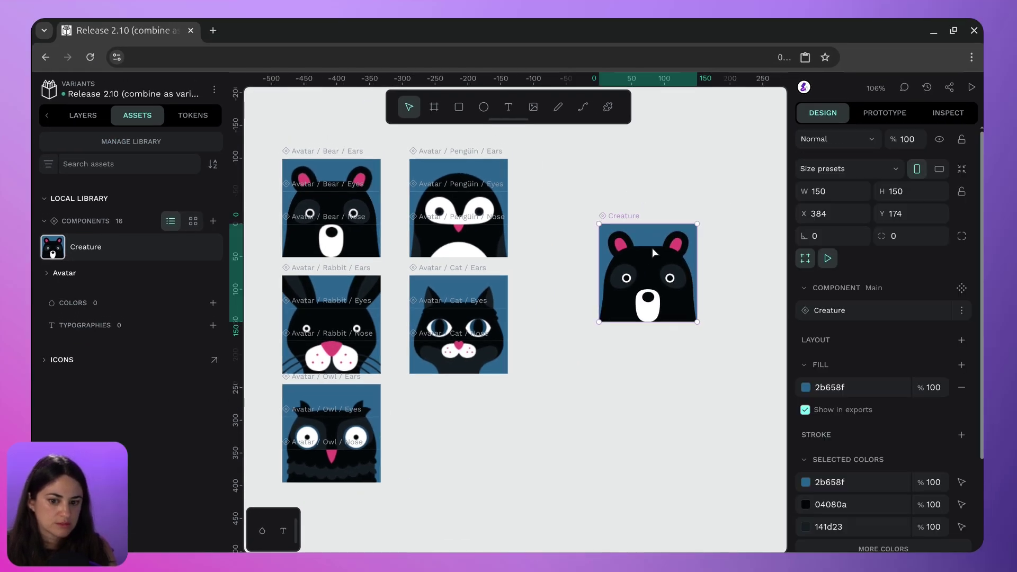
double_click(652, 248)
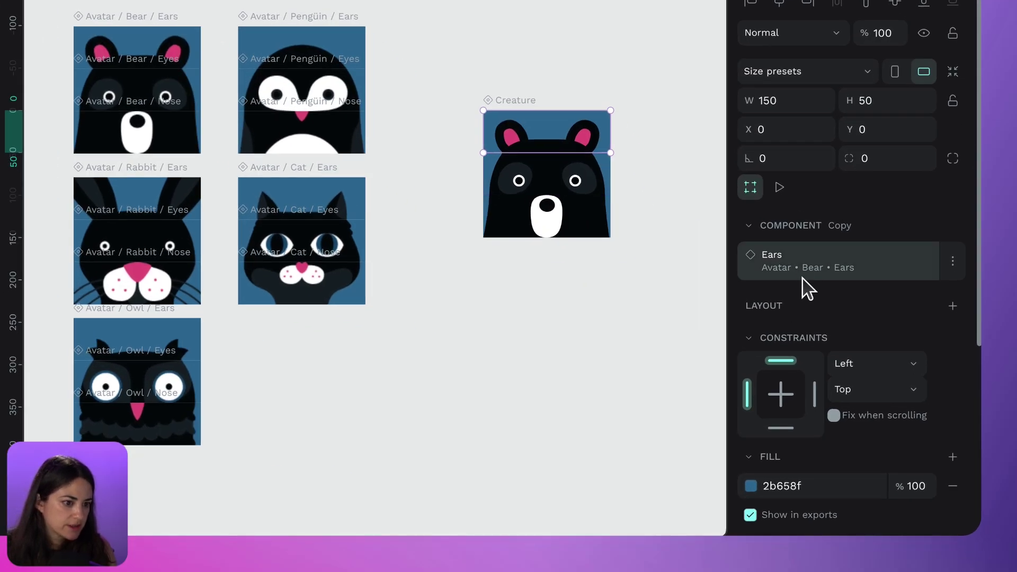
click(822, 275)
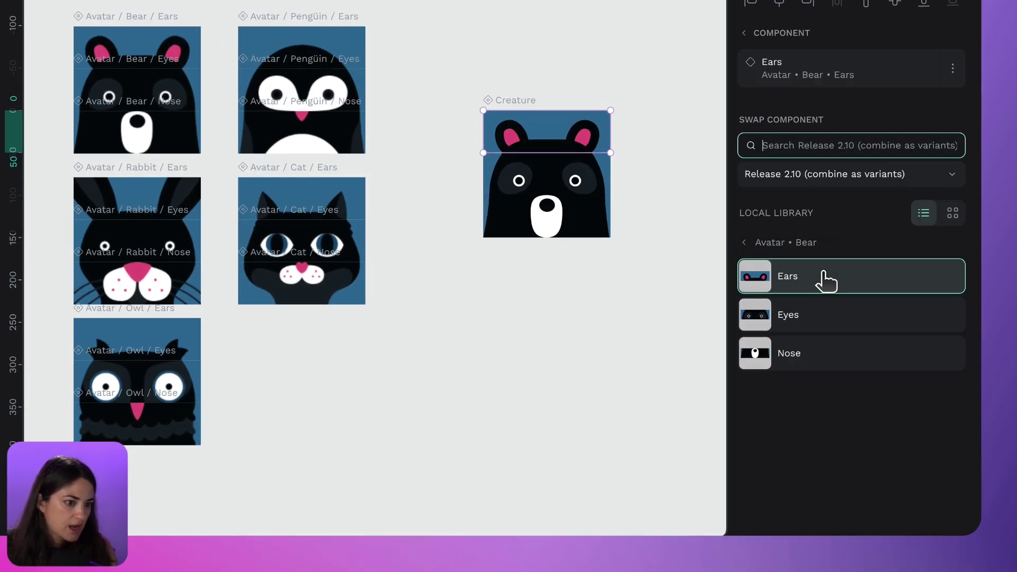
click(769, 254)
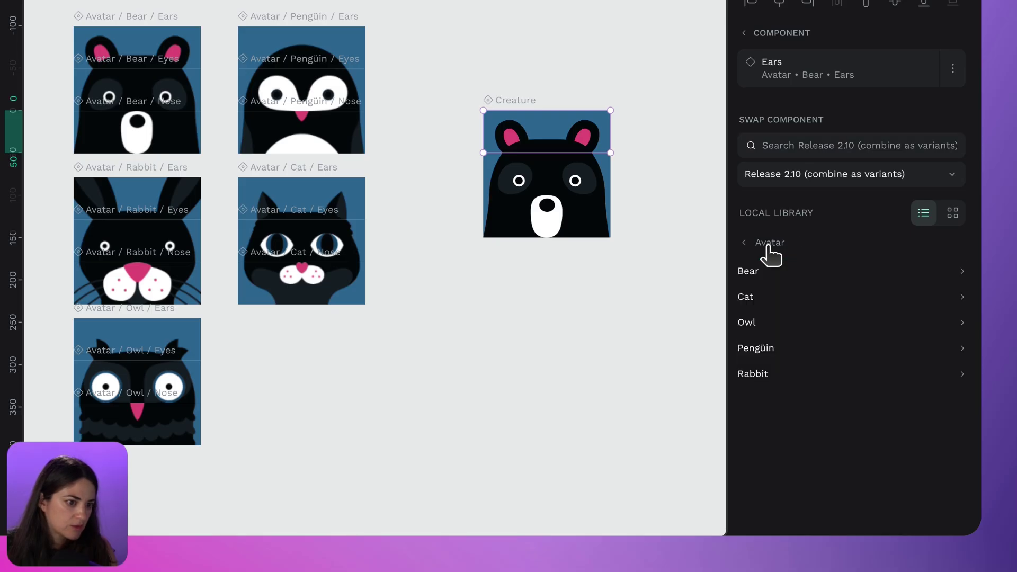
click(778, 371)
click(803, 280)
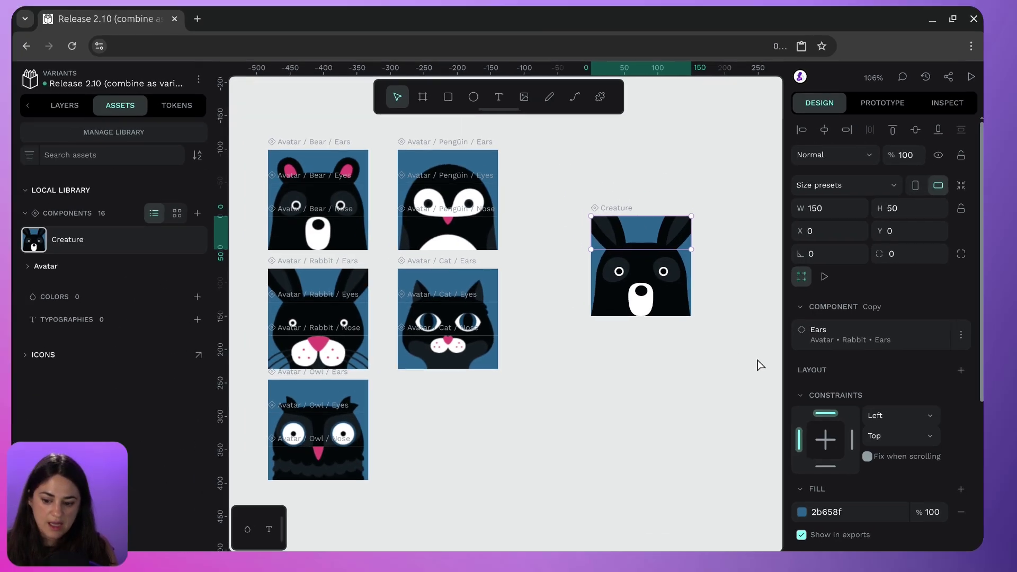
click(698, 299)
click(74, 118)
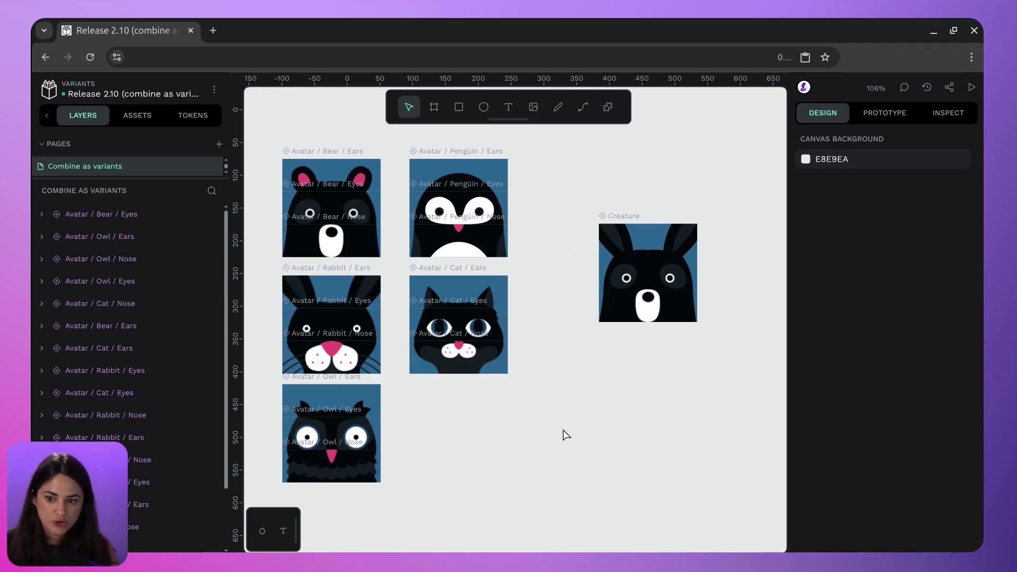
Combine the five avatar part boards as variants and rename the properties Animal and Part
drag(596, 511, 279, 120)
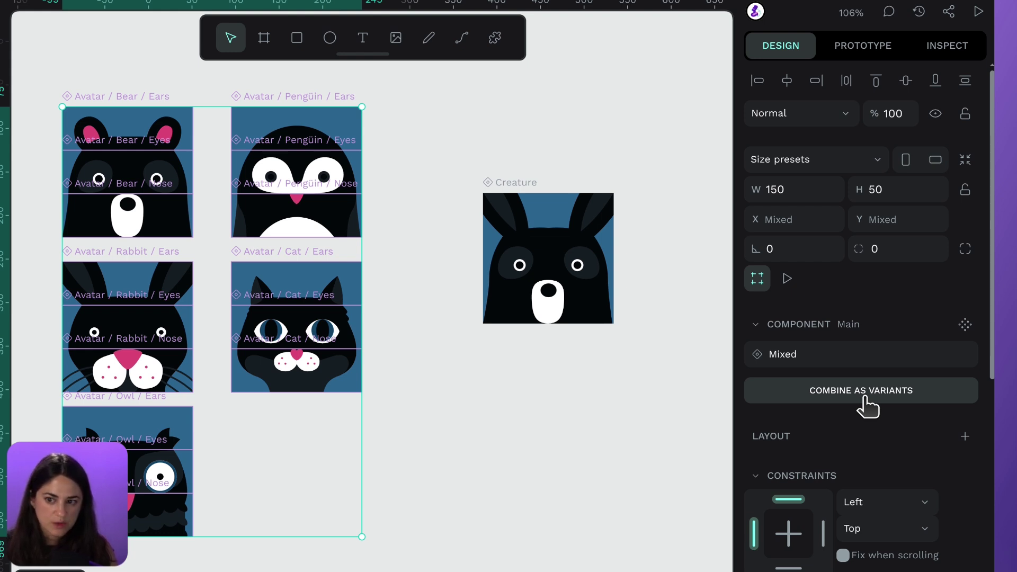
click(863, 397)
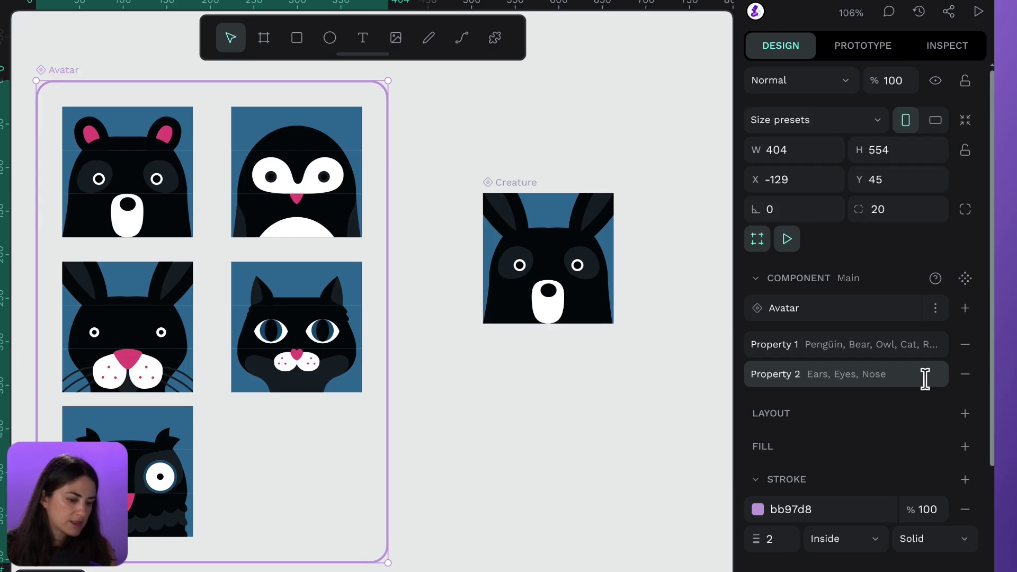
double_click(776, 345)
text(Animal)
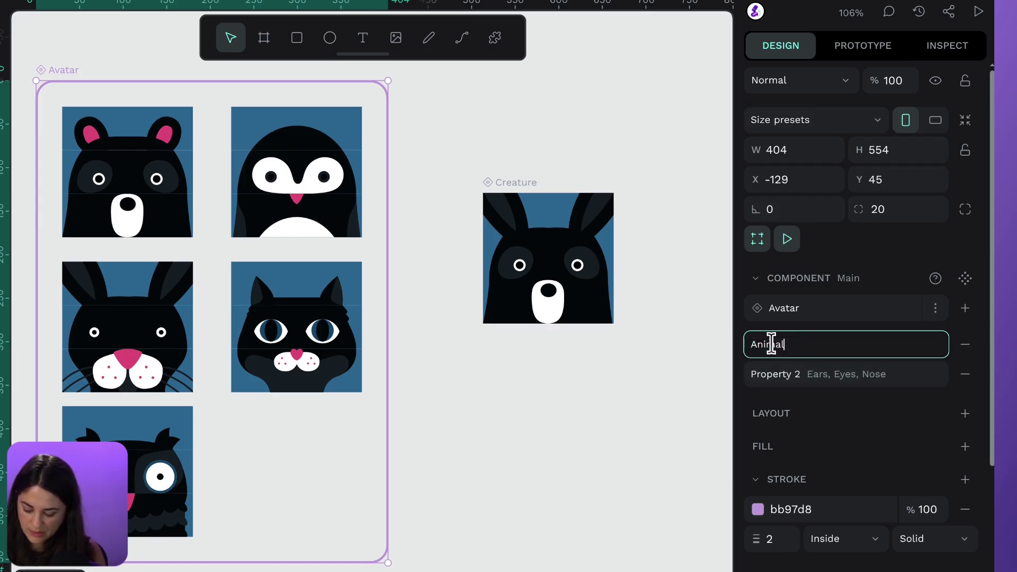
key(Return)
double_click(768, 373)
text(Part)
key(Return)
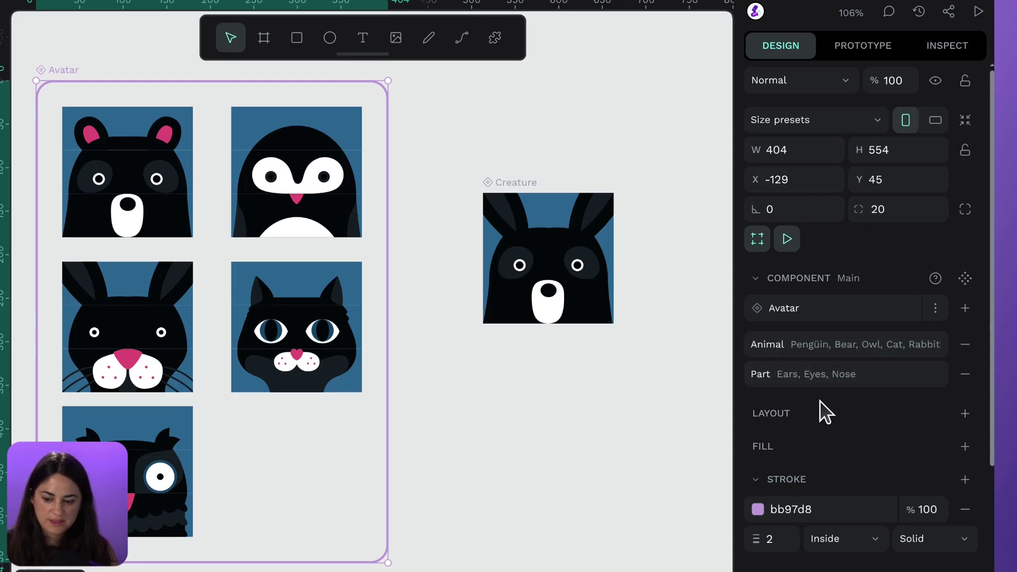
Set the Creature's eyes to Pengüin, its nose to Owl, then its eyes to Cat
click(529, 182)
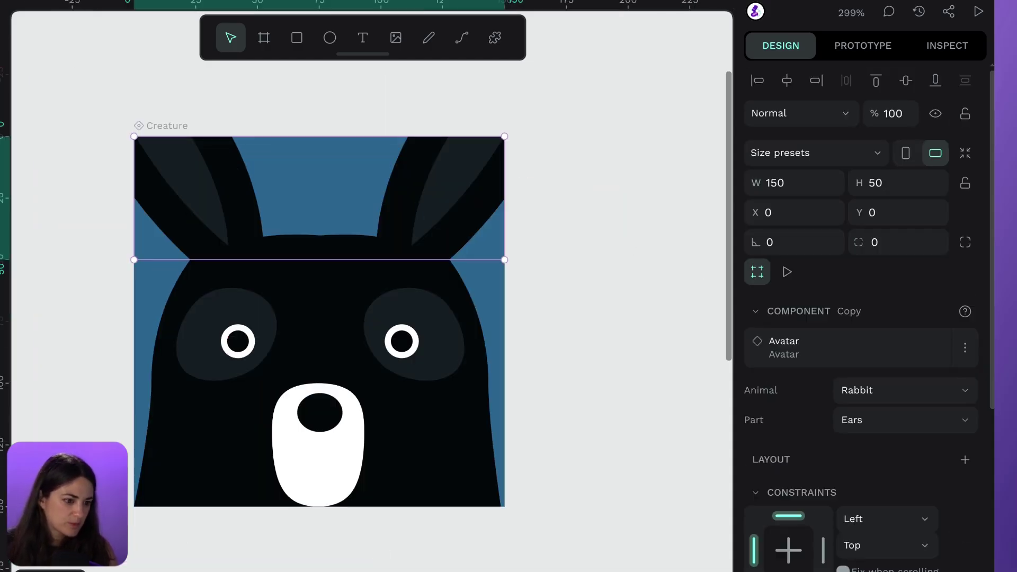
click(427, 371)
click(908, 394)
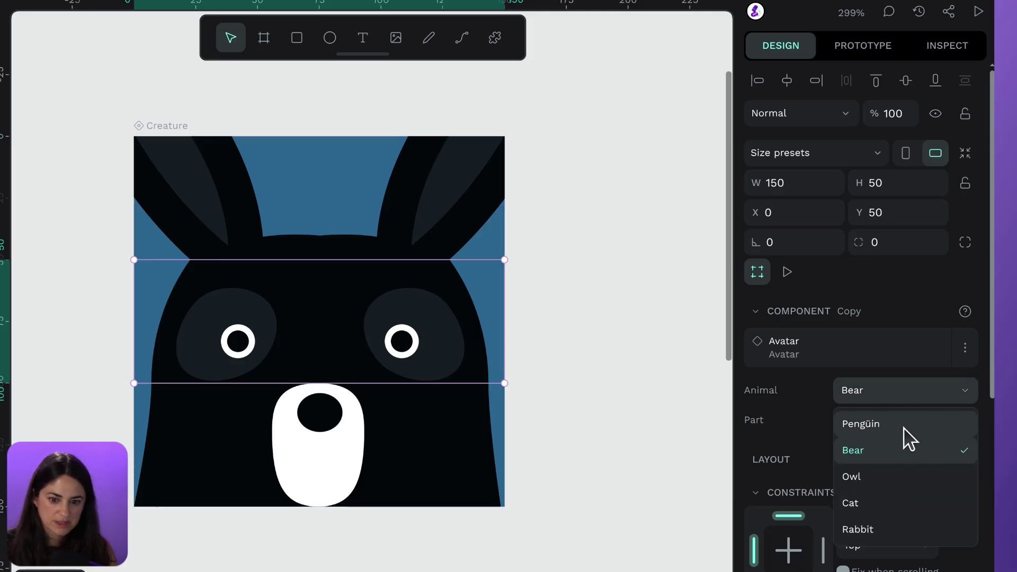
click(902, 425)
click(379, 436)
click(863, 393)
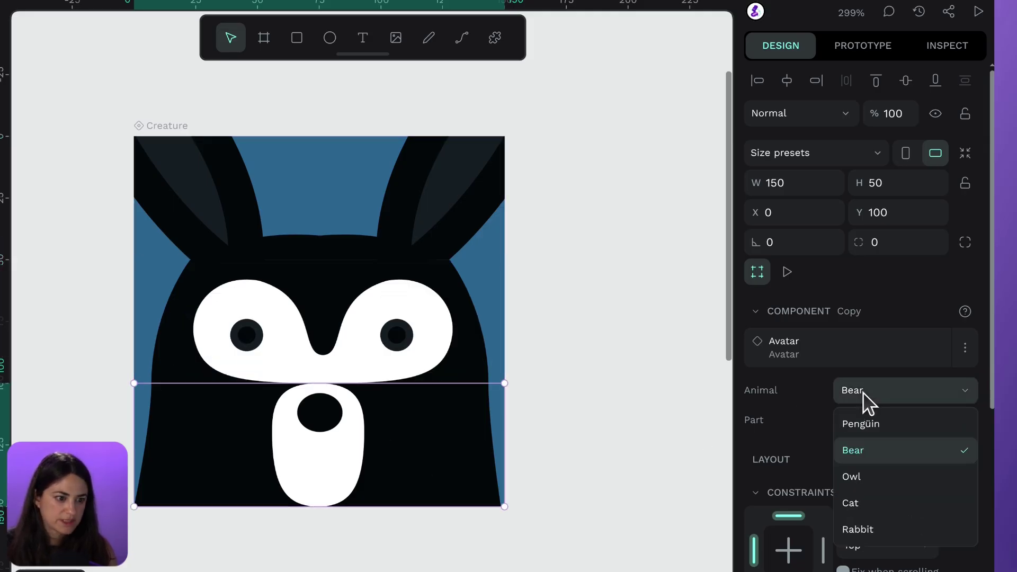
click(882, 475)
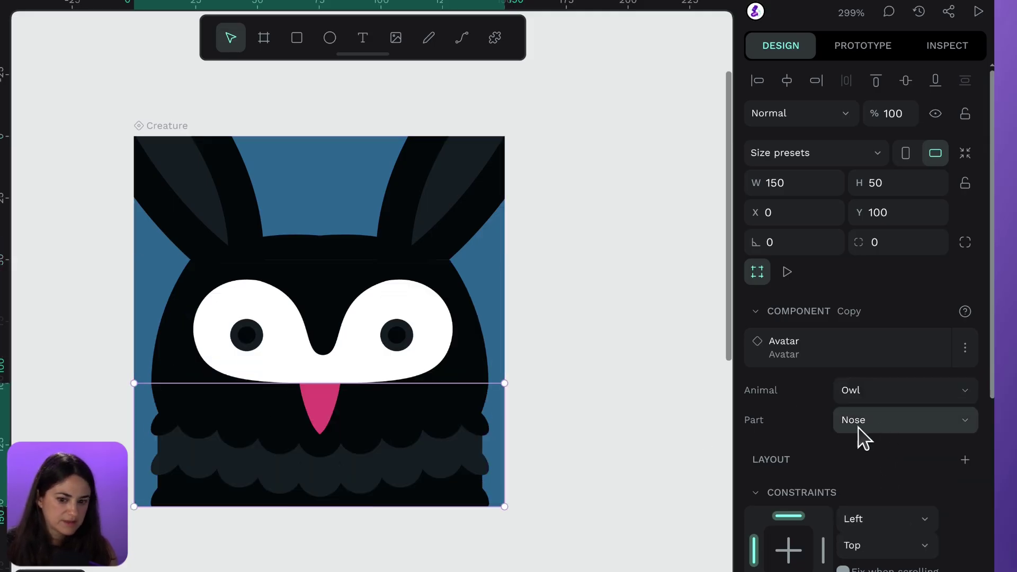
click(399, 344)
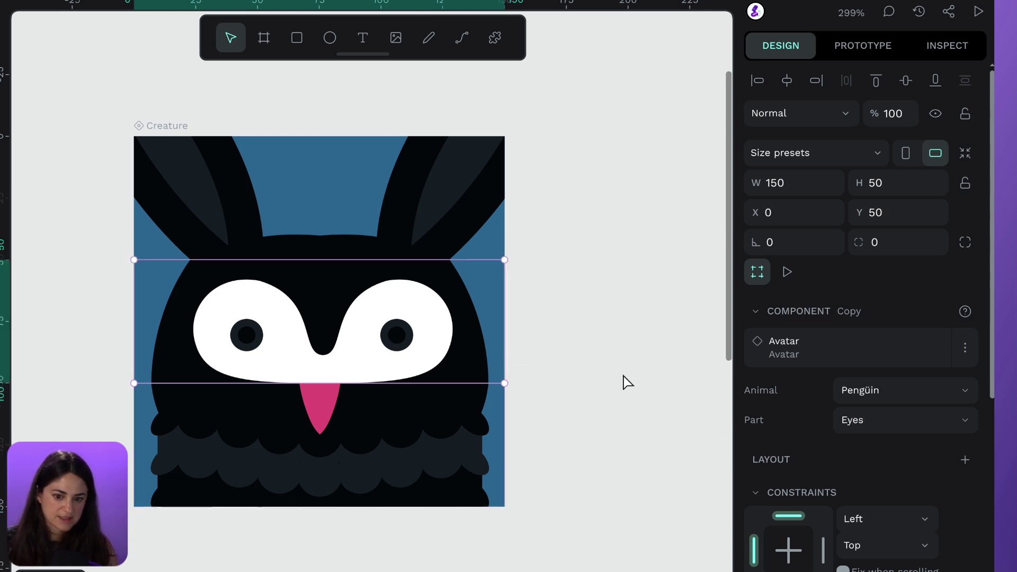
click(882, 394)
click(875, 501)
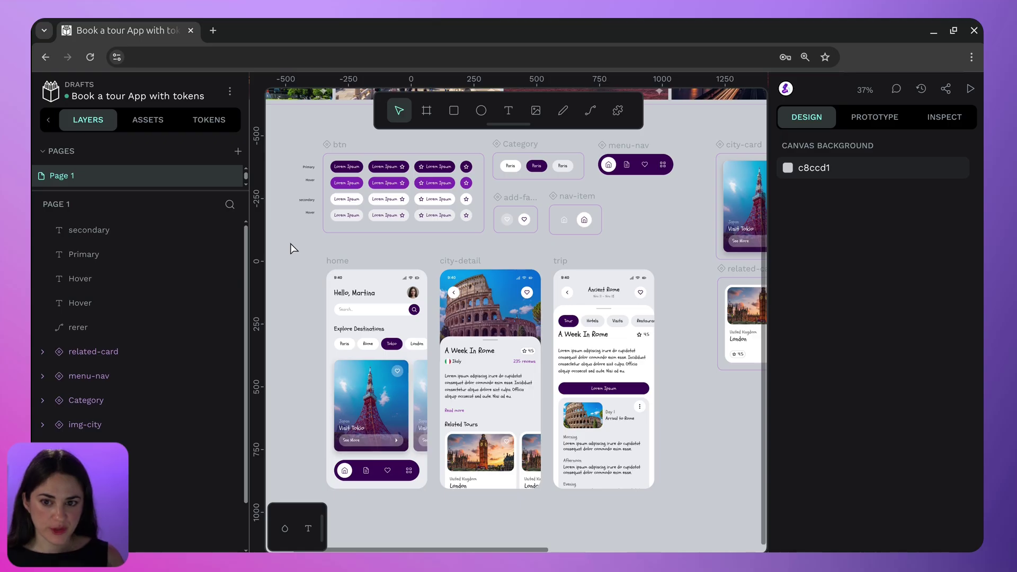
In Tokens, toggle Number, then expand Font Family, Font Weight, Letter Spacing, Text Case and Text Decoration
click(216, 123)
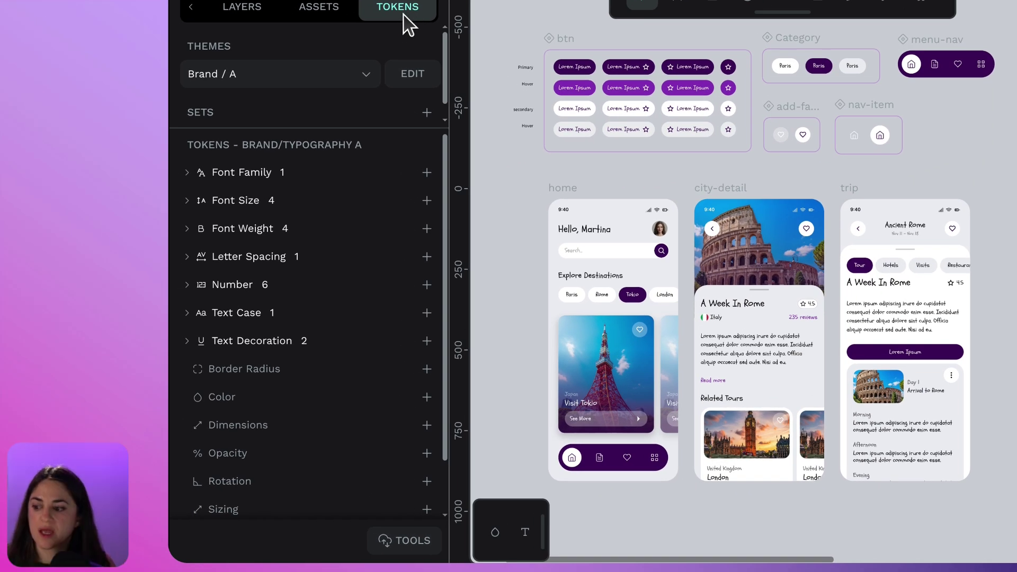
click(187, 286)
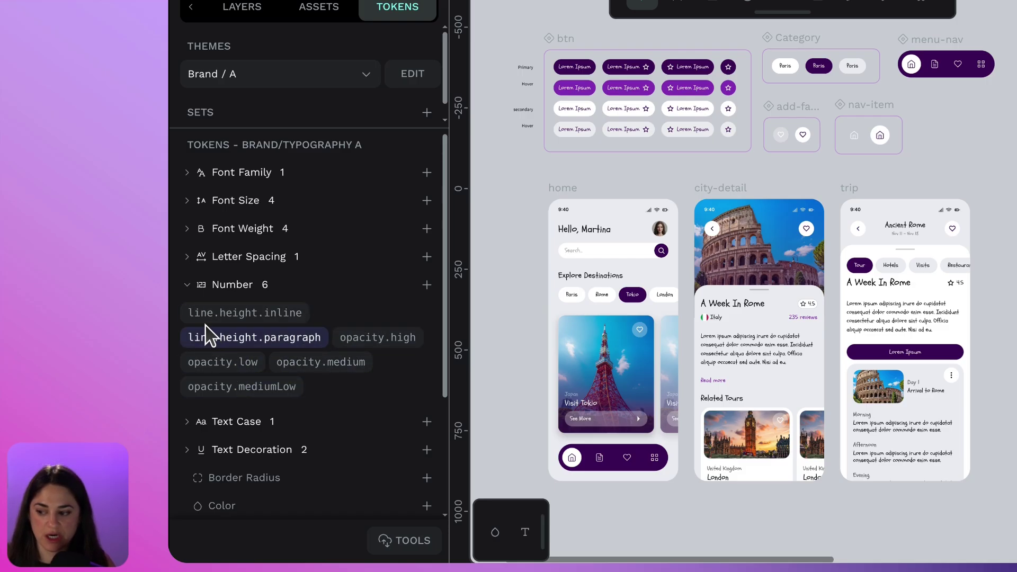
click(188, 286)
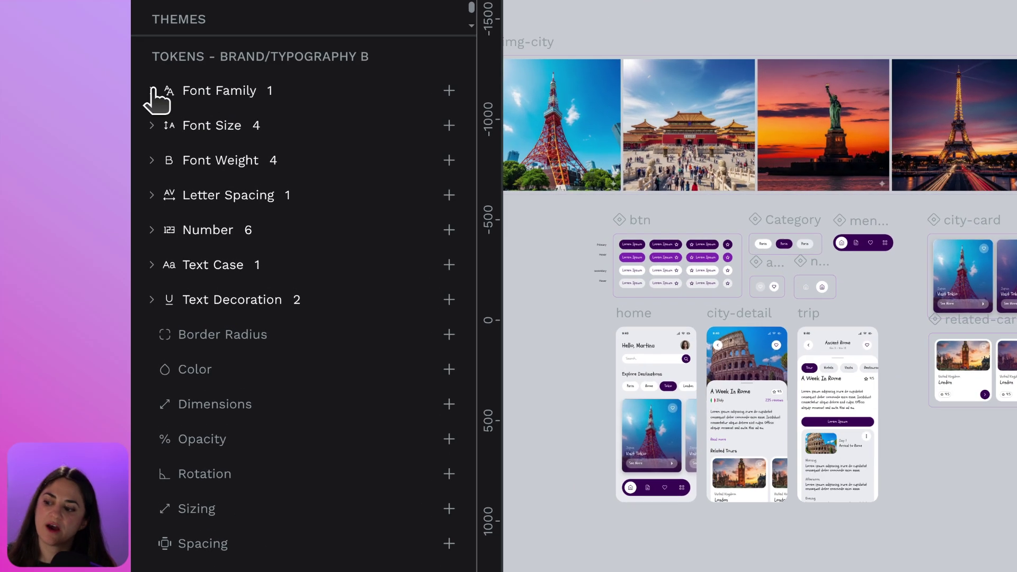
click(185, 102)
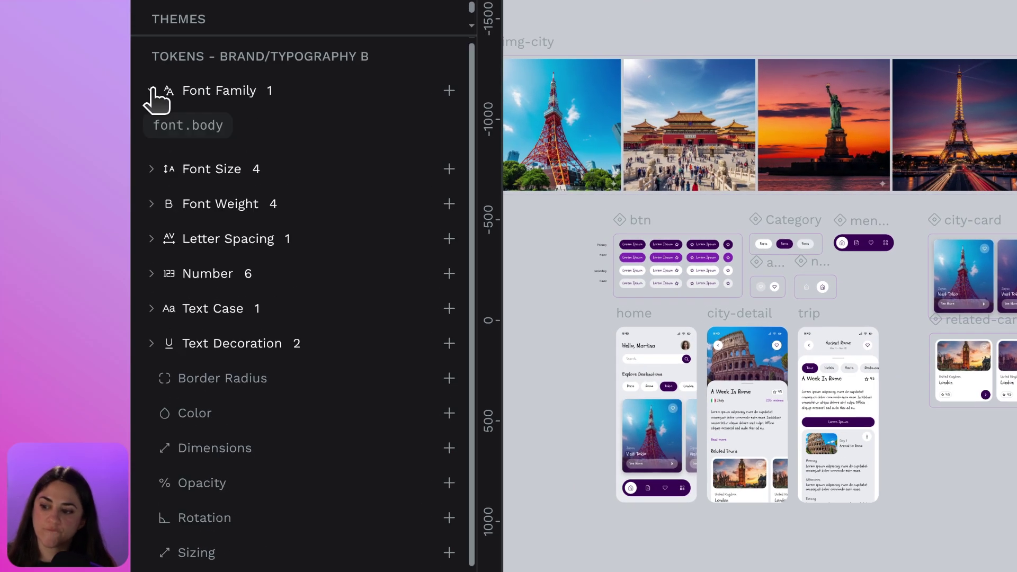
click(152, 204)
click(149, 343)
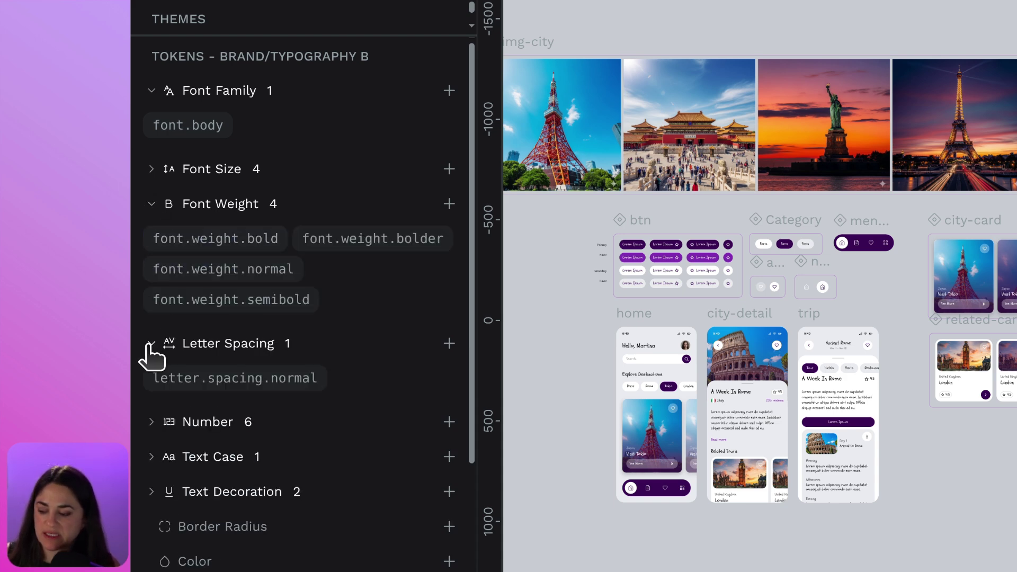
click(151, 457)
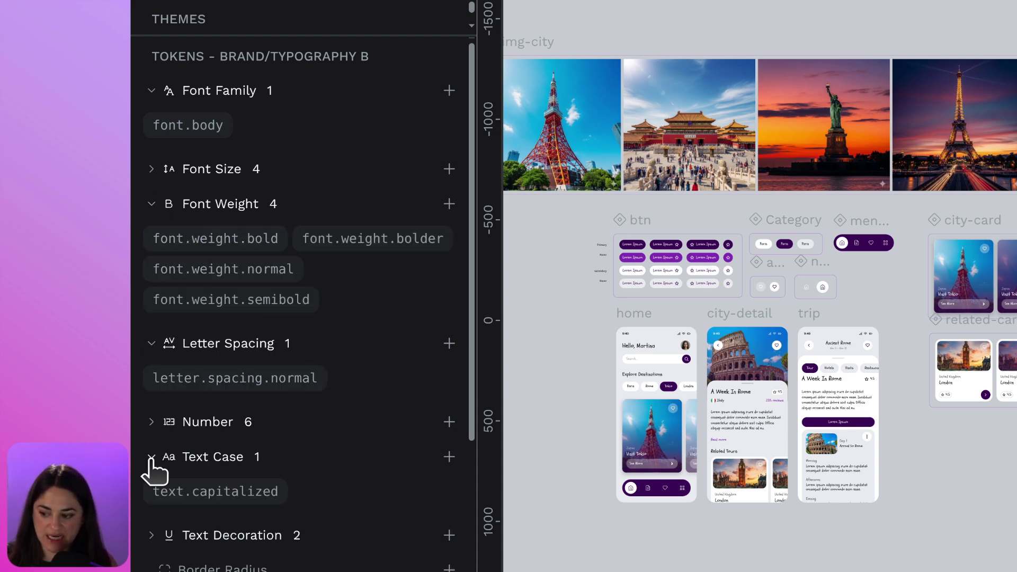
scroll(146, 530, down, 5)
click(150, 303)
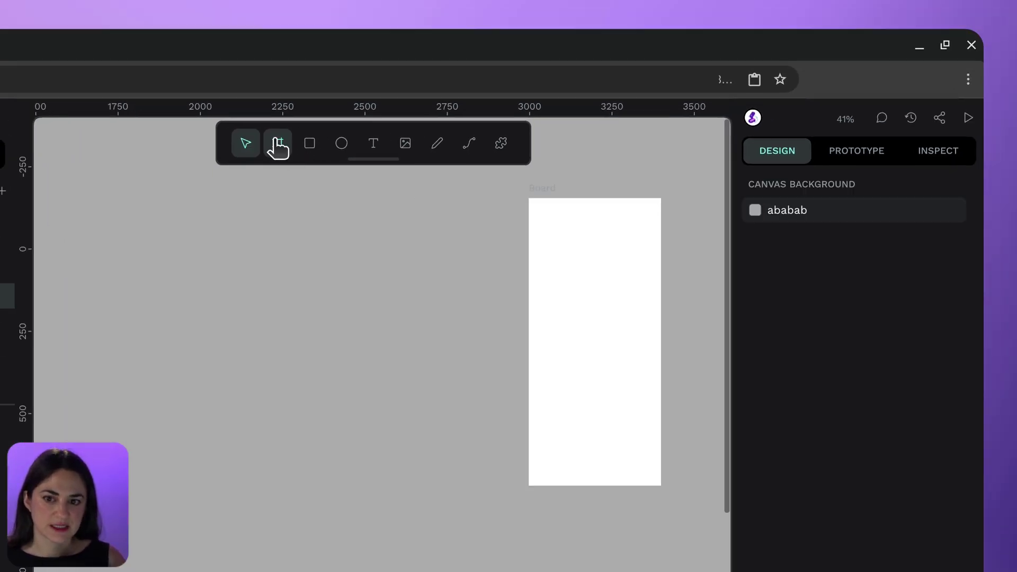
Draw a tall board and resize it to the iPhone 16 Pro preset (402 × 874)
click(277, 144)
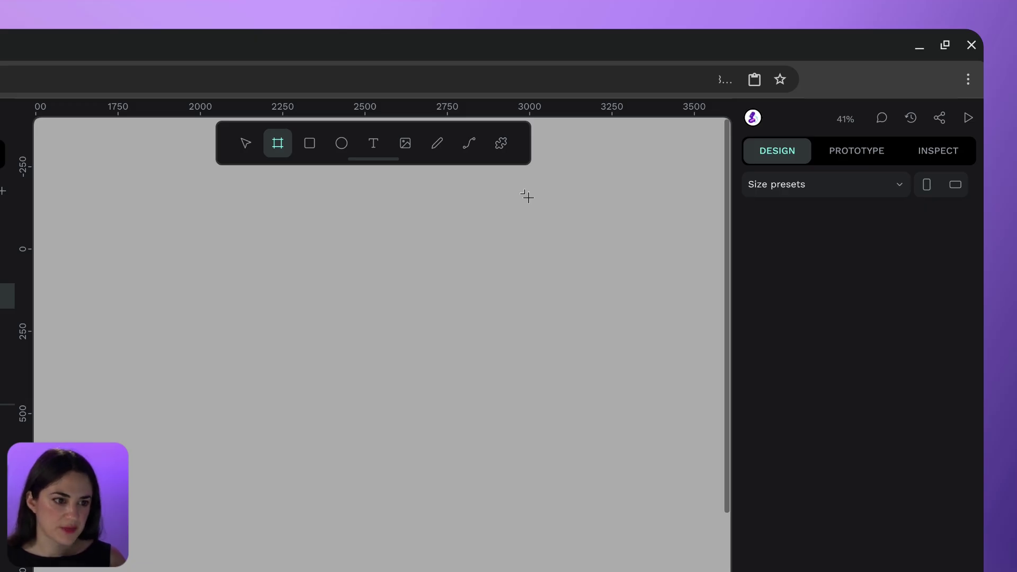
drag(528, 198, 673, 495)
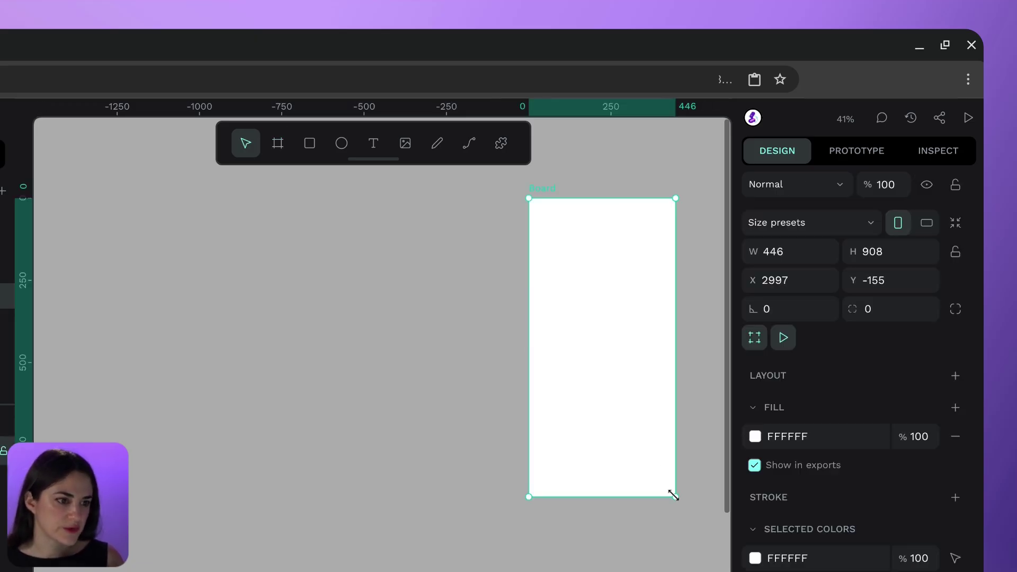
click(836, 226)
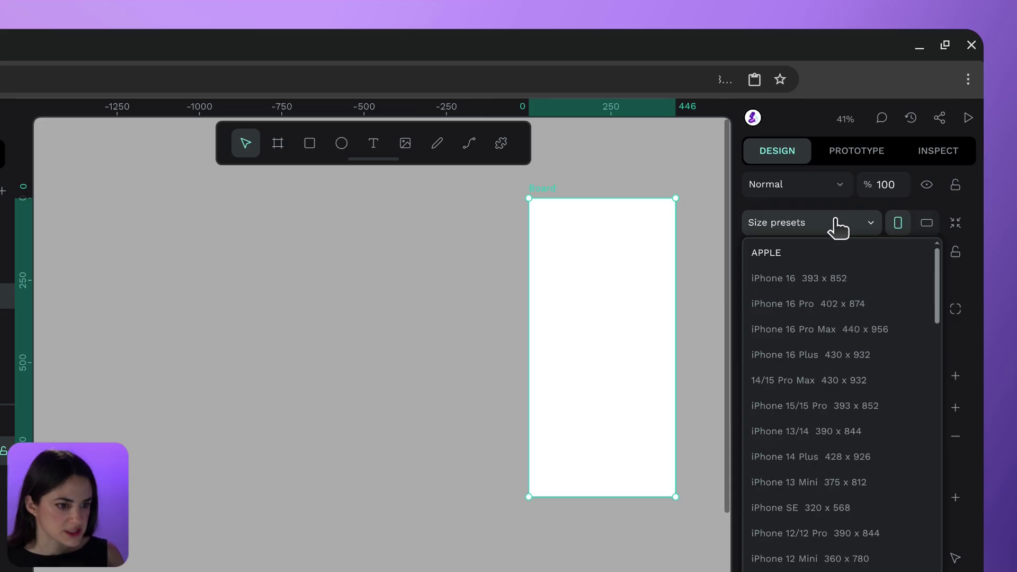
click(838, 302)
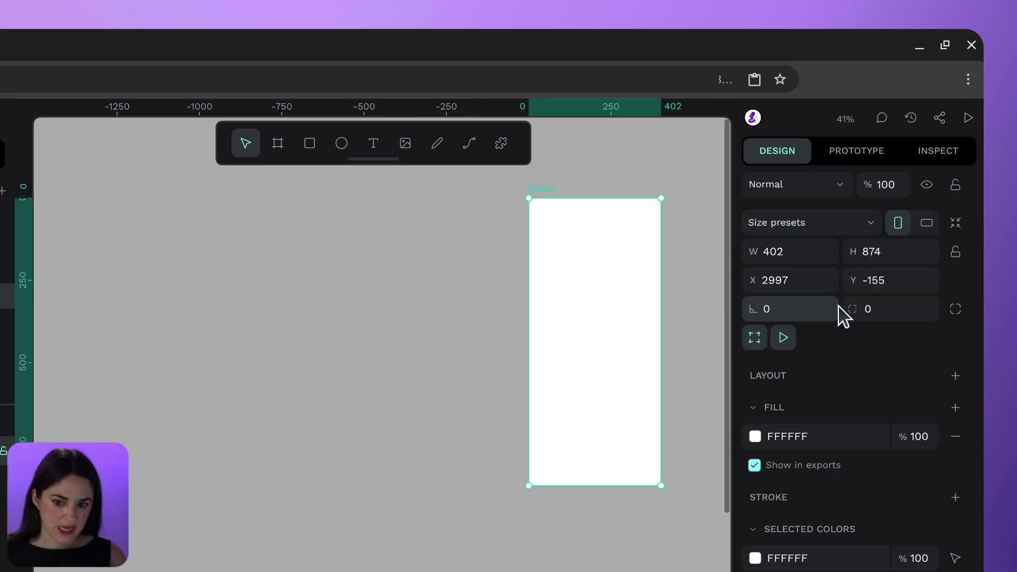
click(415, 242)
Place a second iPhone 16 Pro board from the Board tool preset beside the first
click(277, 144)
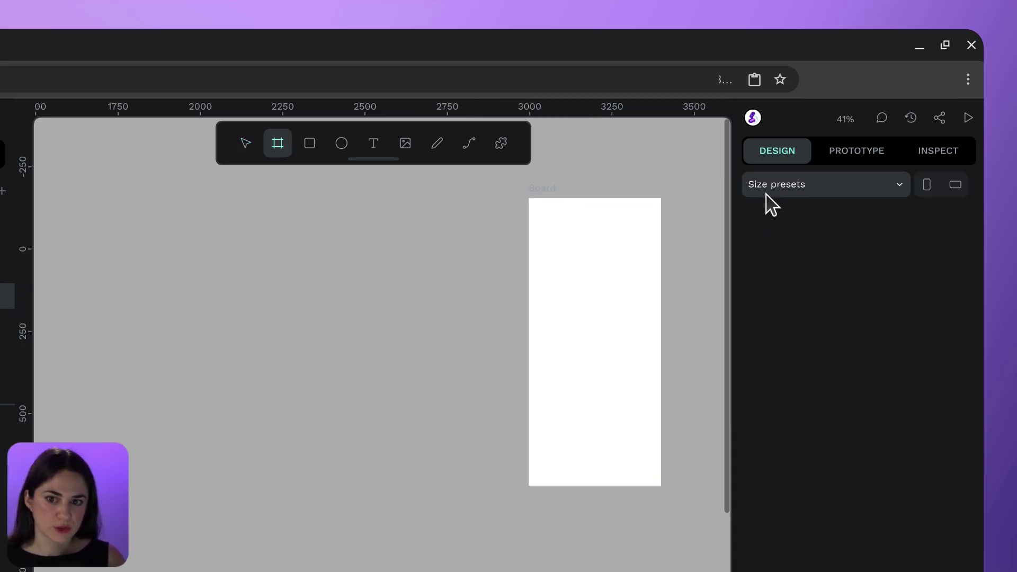
click(796, 198)
click(818, 265)
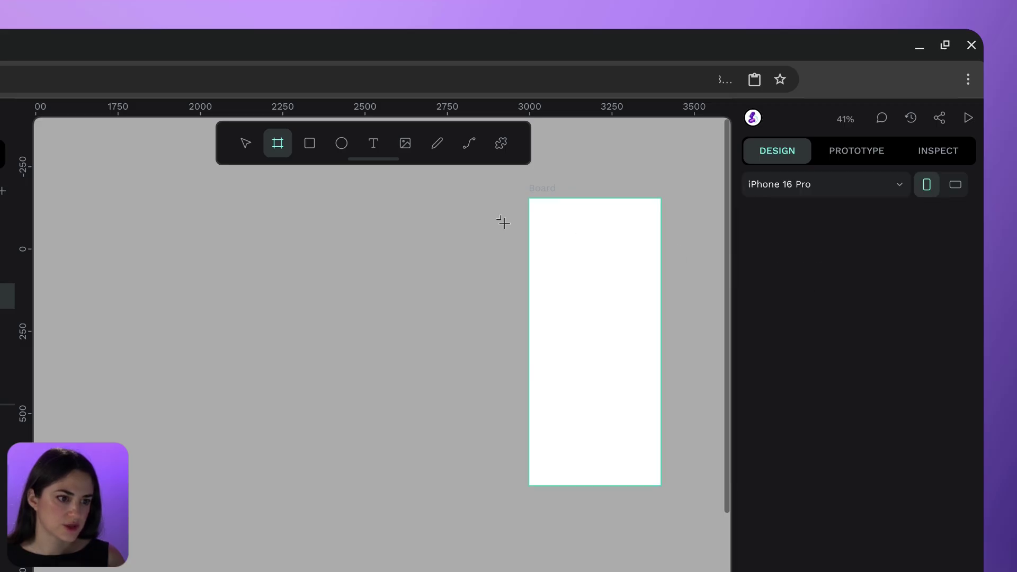
click(300, 199)
drag(316, 211, 471, 373)
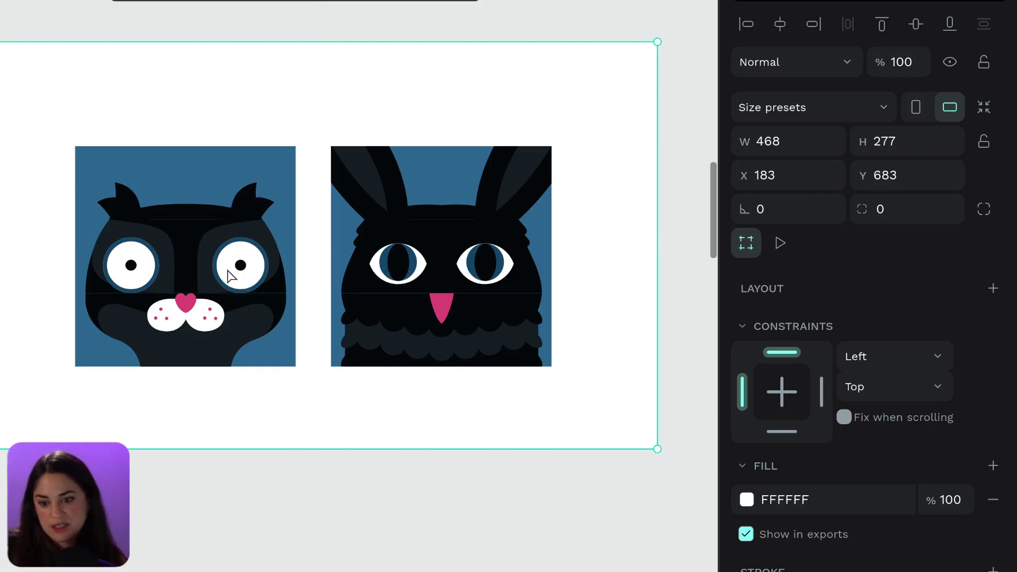
Select the cat creature and measure its 24 px gap to the bunny with Alt
click(464, 510)
click(220, 275)
click(220, 275)
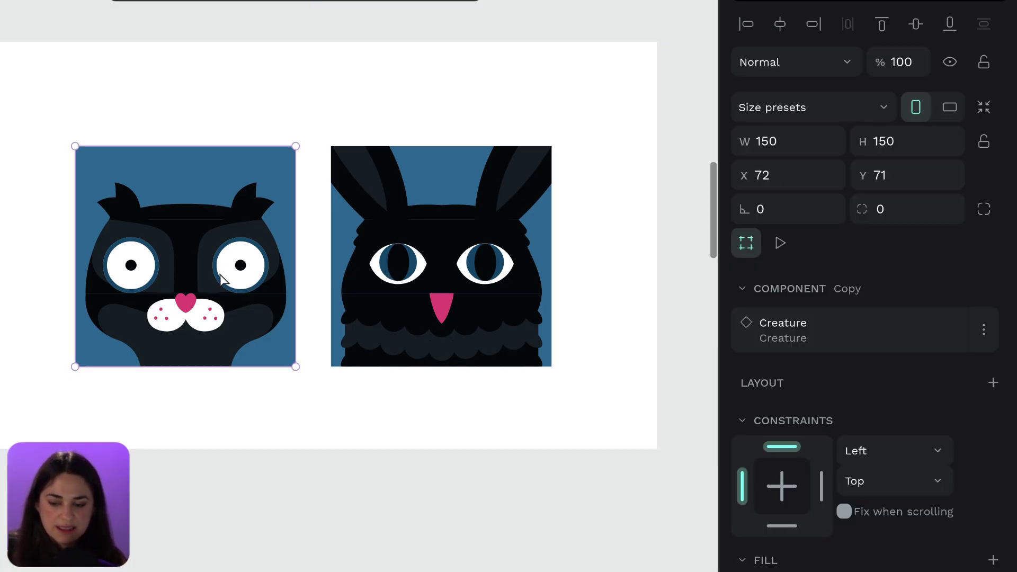
key(alt)
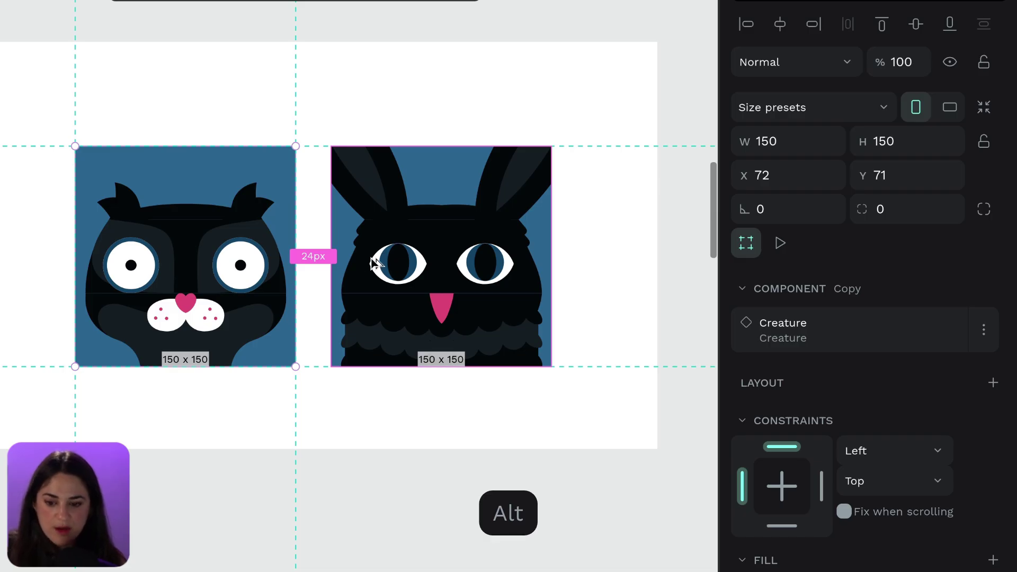
Nudge the cat right to X 78 with Alt+Right, narrowing the gap to 18 px
key(alt)
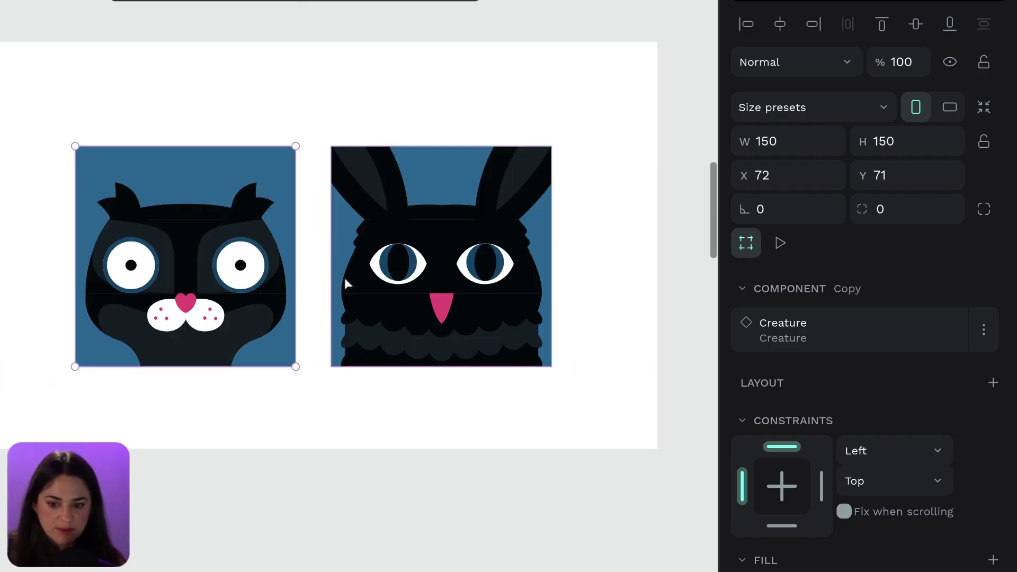
key(alt)
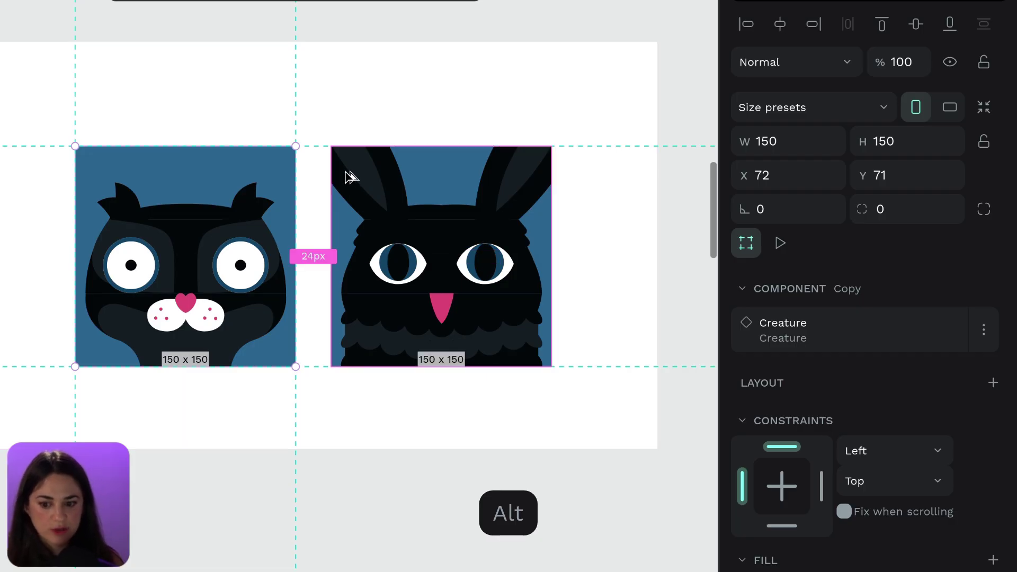
key(alt+Right)
key(alt+Right)
key(alt+Right)
key(alt+Right)
key(alt+Right)
key(alt+Right)
key(alt+Right)
key(alt+Right)
key(alt+Right)
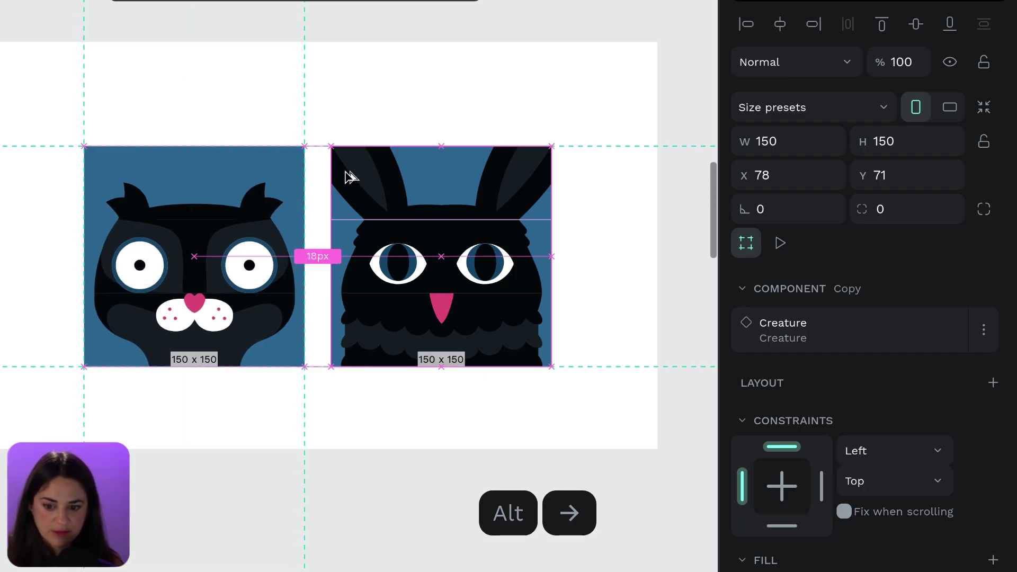